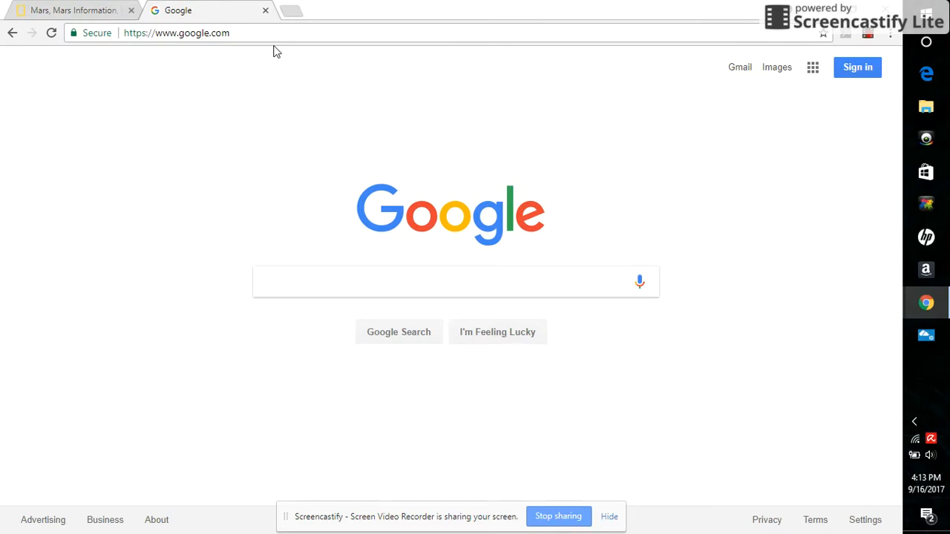
# Go to edu.glogster.com in the current browser tab
pyautogui.click(232, 31)
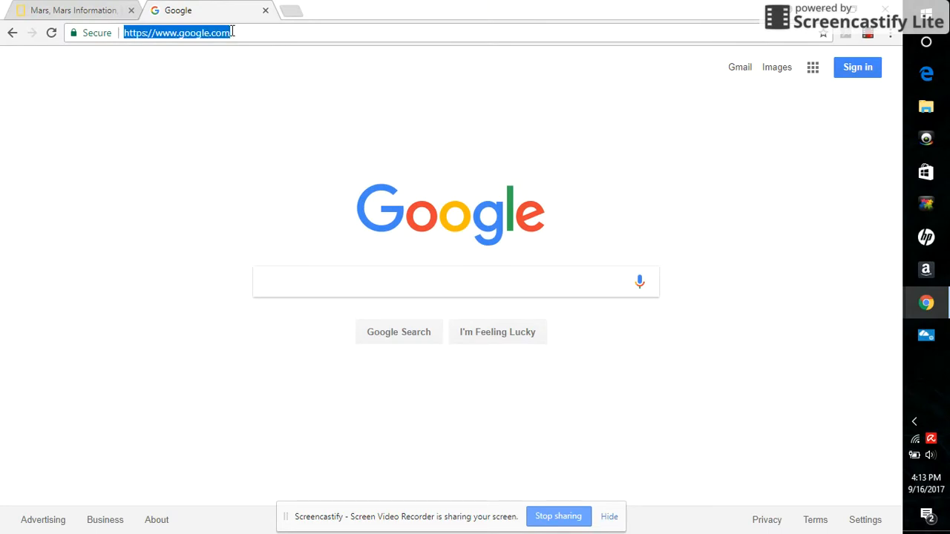
pyautogui.write('edu.glogster.com')
pyautogui.press('Return')
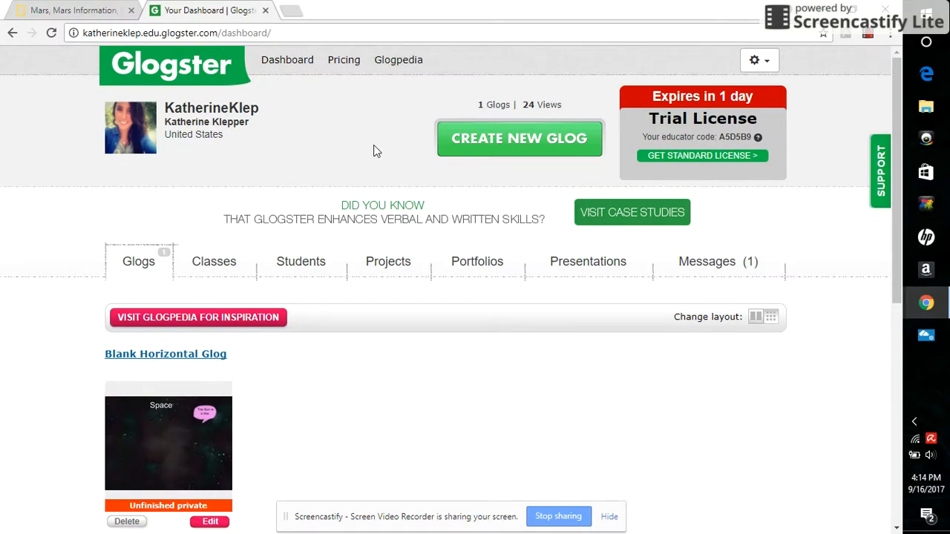
# Create a new glog using the Blank Landscape template
pyautogui.click(468, 150)
pyautogui.scroll(-1, 464, 147)
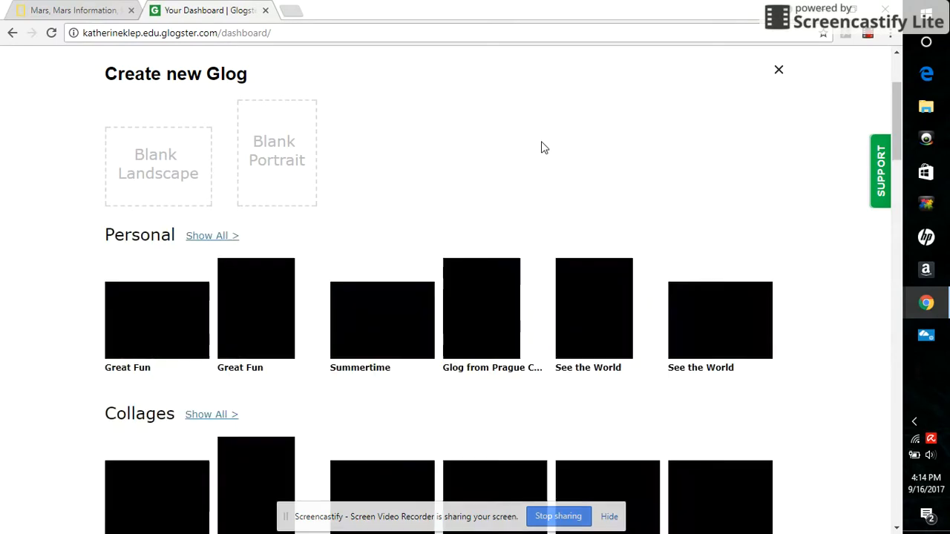
pyautogui.moveTo(899, 113)
pyautogui.mouseDown()
pyautogui.moveTo(893, 297)
pyautogui.moveTo(894, 97)
pyautogui.mouseUp()
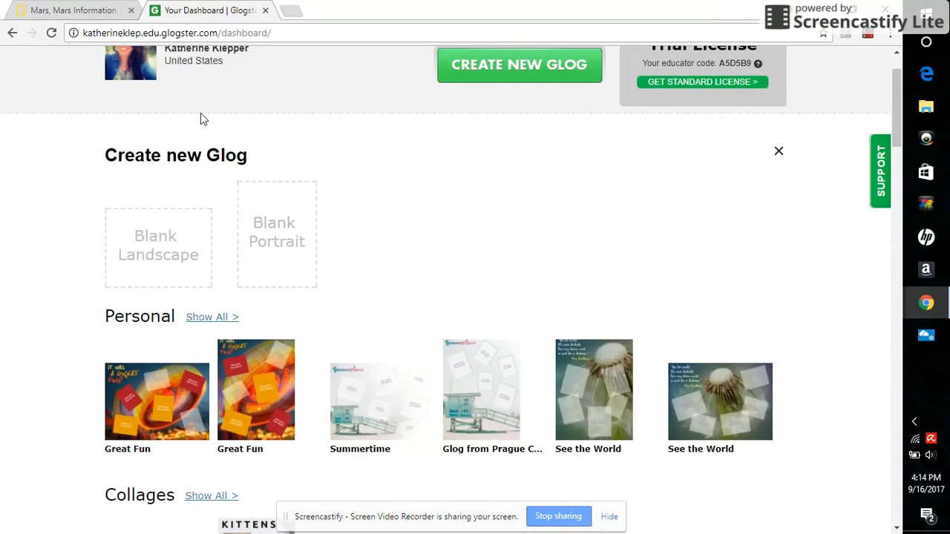
pyautogui.click(161, 269)
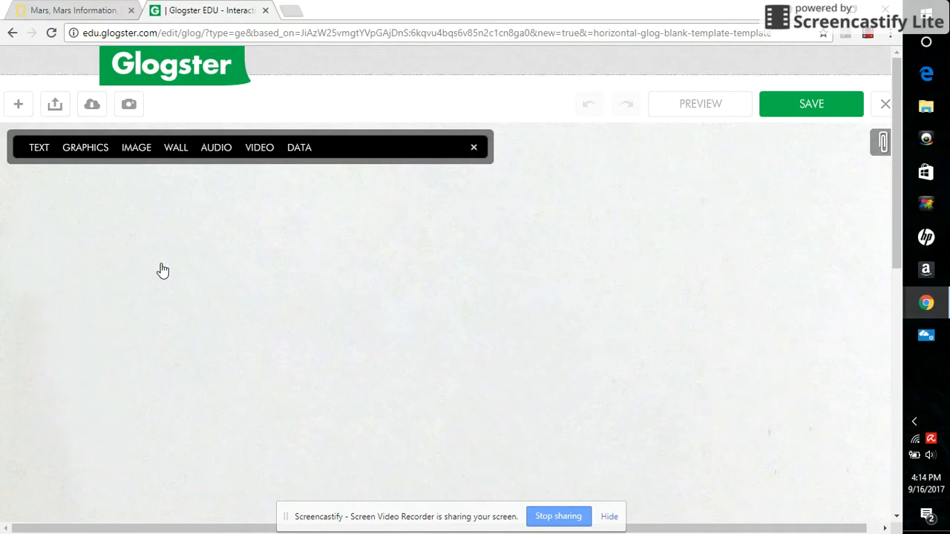
# Set the wall background to the first dark nebula image from the gallery's Space folder, stretch&fill
pyautogui.click(176, 149)
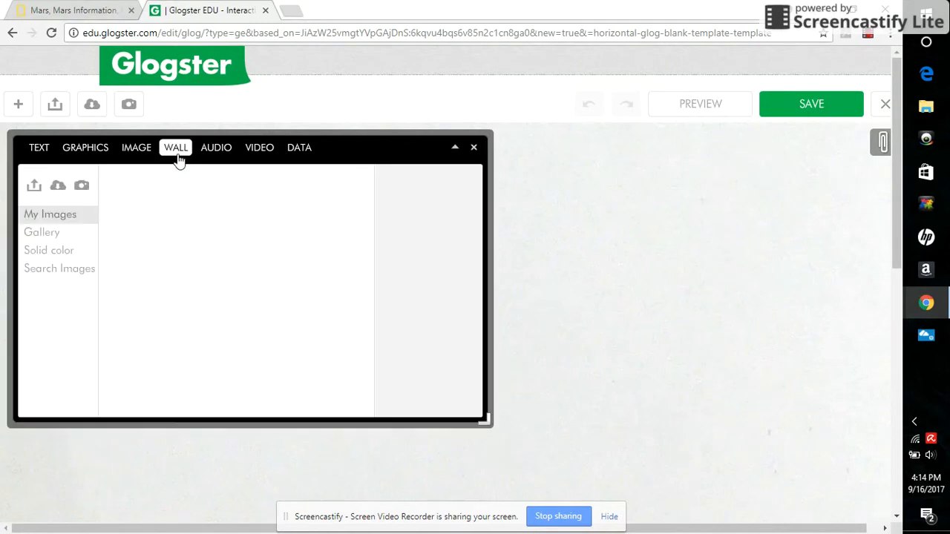
pyautogui.click(51, 260)
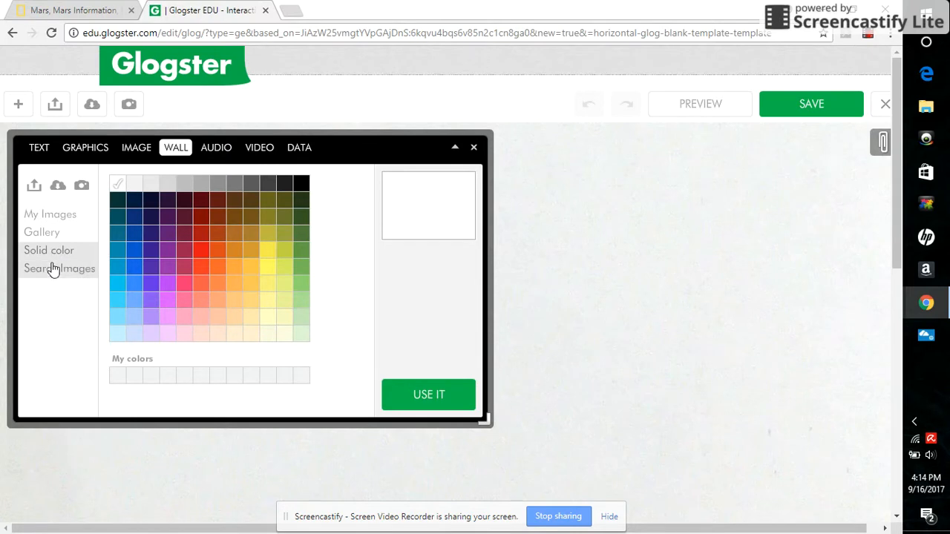
pyautogui.click(53, 270)
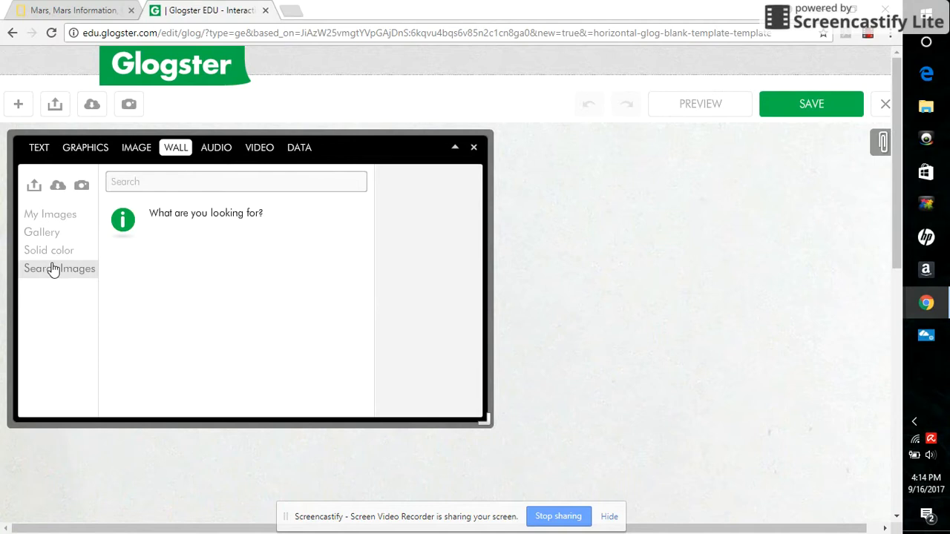
pyautogui.click(60, 219)
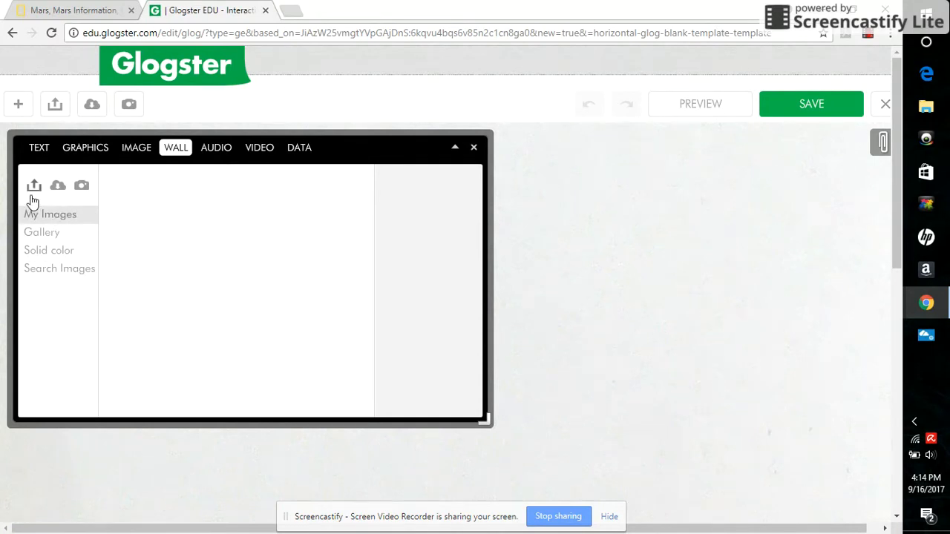
pyautogui.click(36, 234)
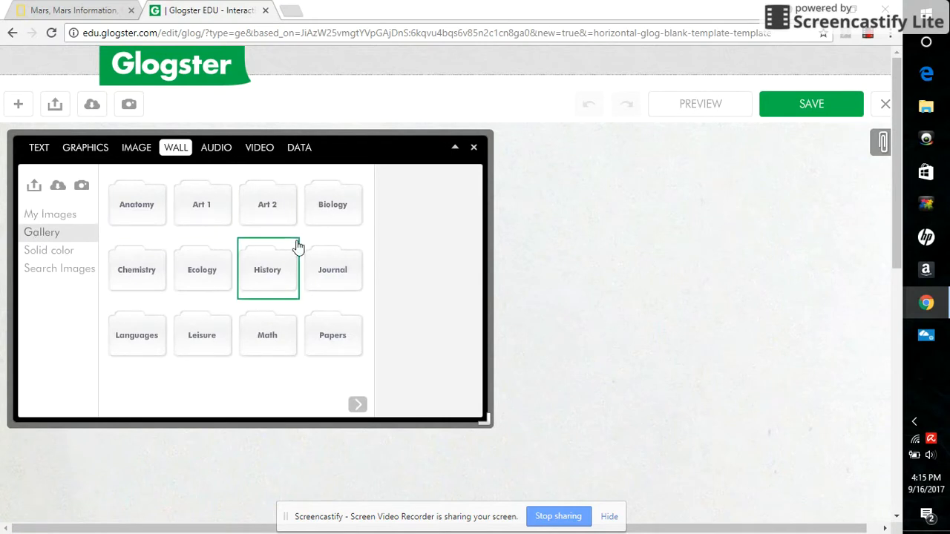
pyautogui.click(359, 407)
pyautogui.click(331, 271)
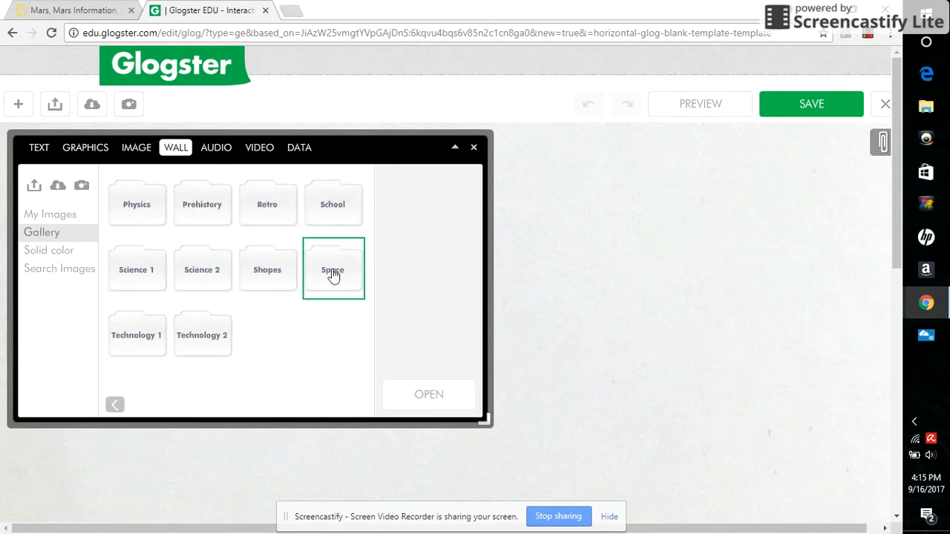
pyautogui.click(418, 394)
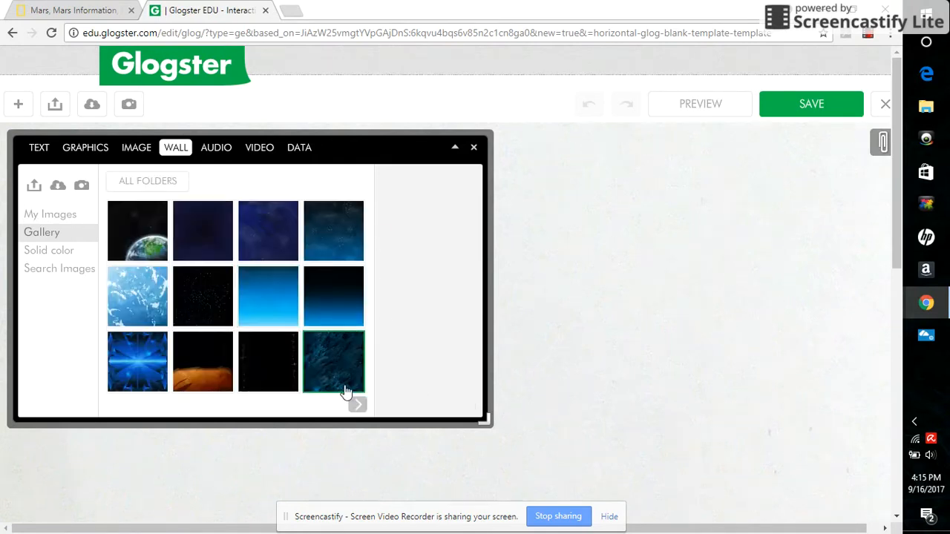
pyautogui.click(355, 403)
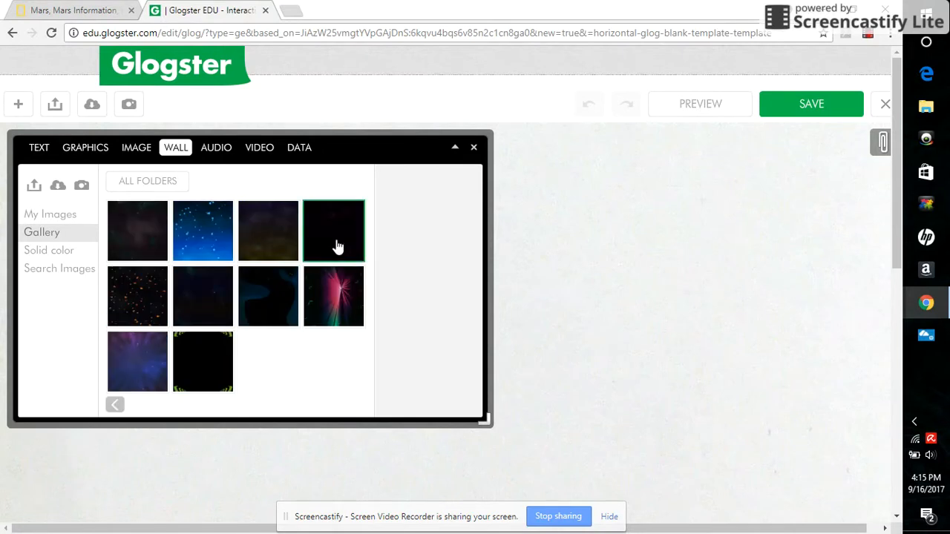
pyautogui.click(141, 245)
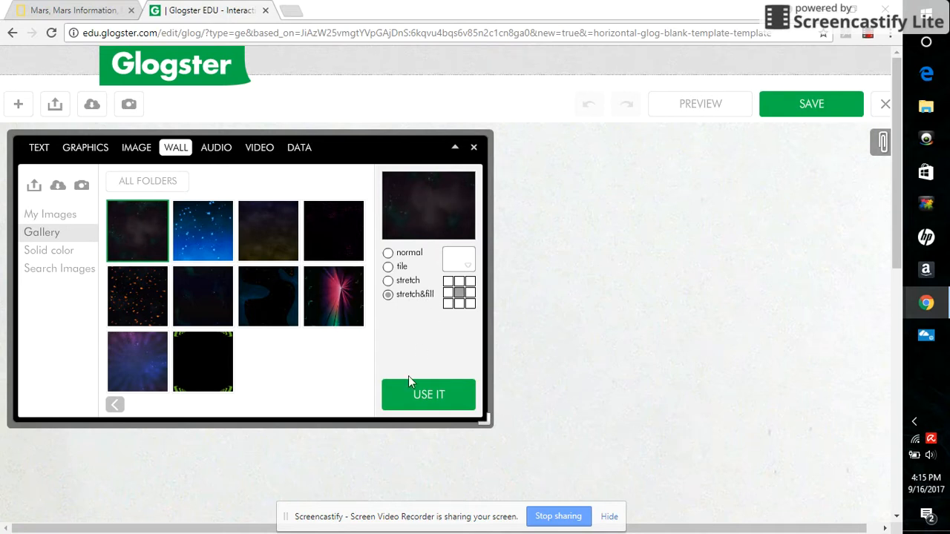
pyautogui.click(407, 406)
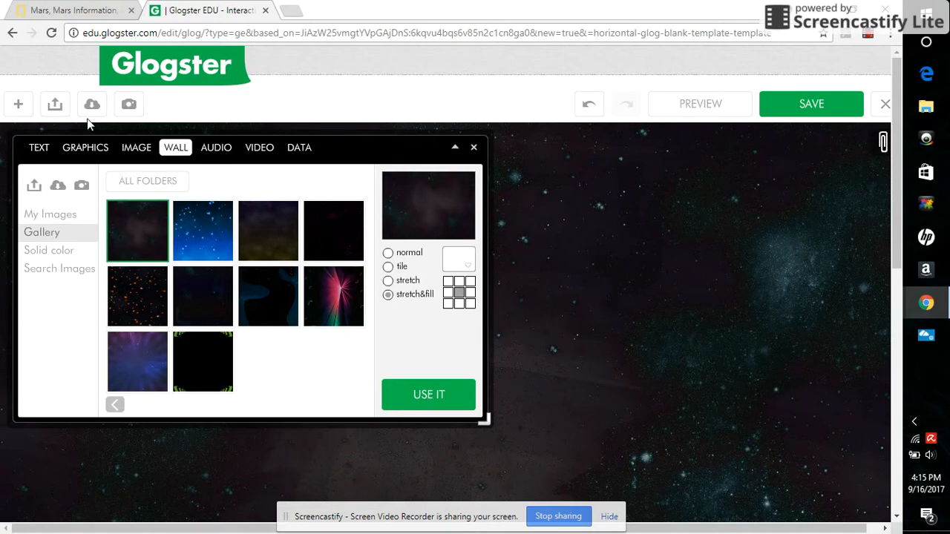
# Add the pink speech bubble from the Papers text category to the glog
pyautogui.click(38, 148)
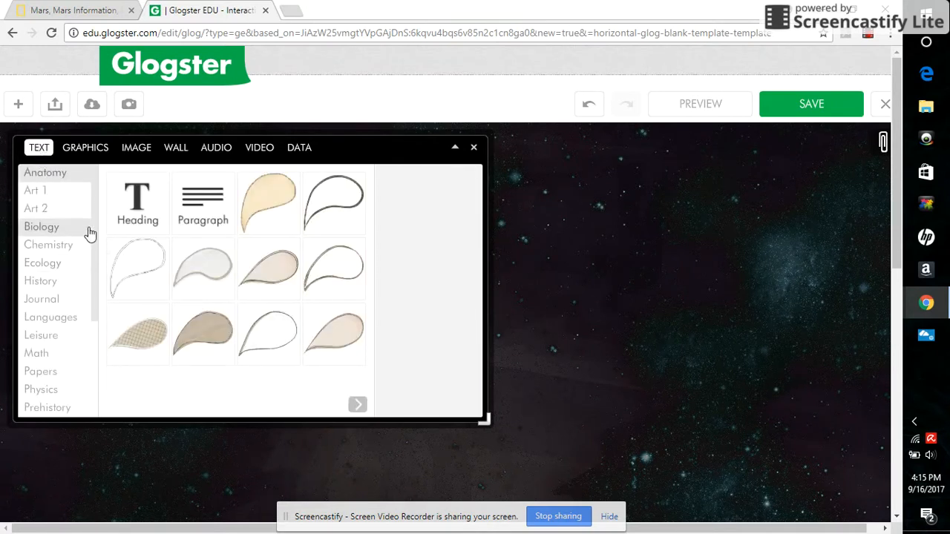
pyautogui.scroll(-1, 95, 246)
pyautogui.scroll(-3, 95, 253)
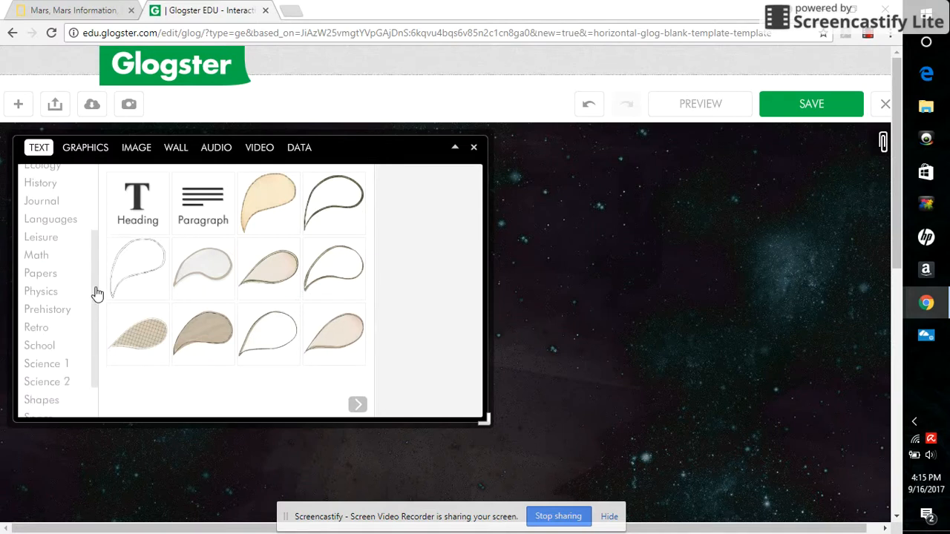
pyautogui.click(53, 236)
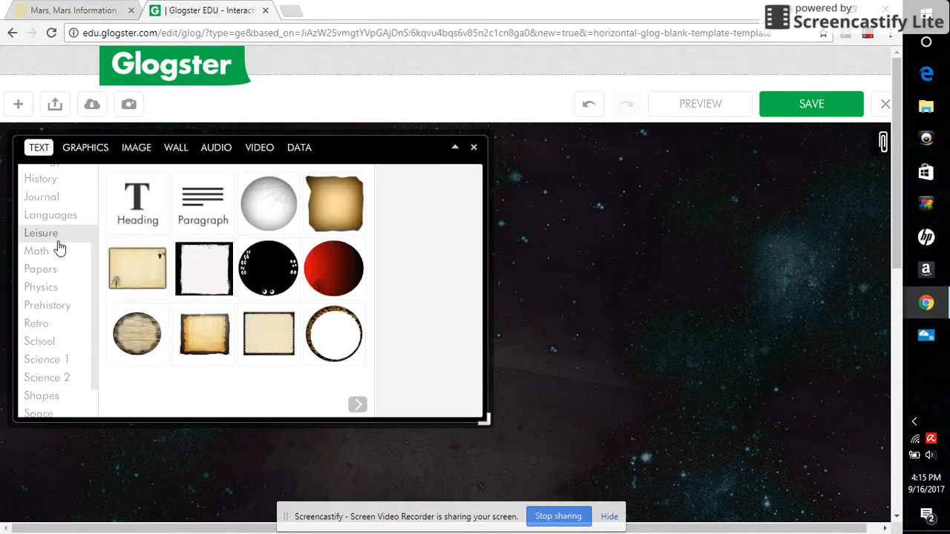
pyautogui.click(49, 256)
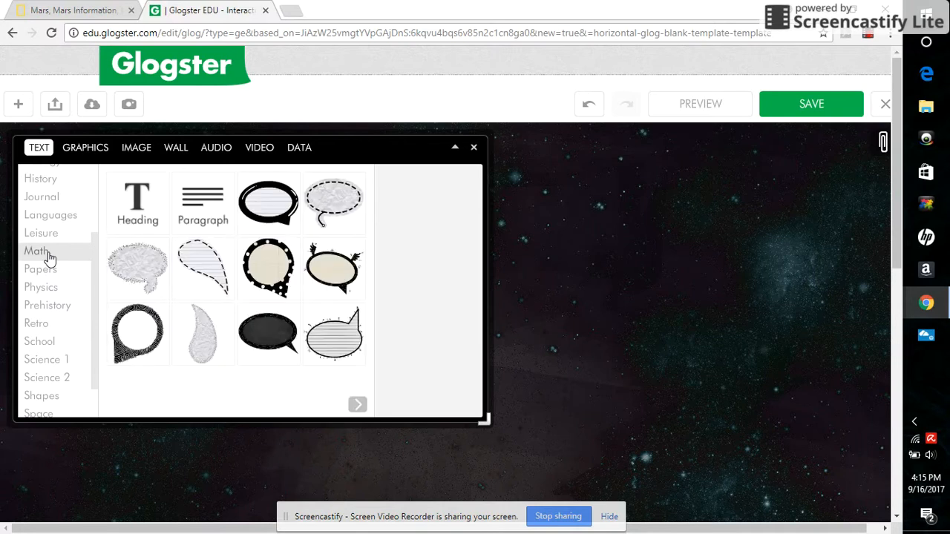
pyautogui.click(41, 269)
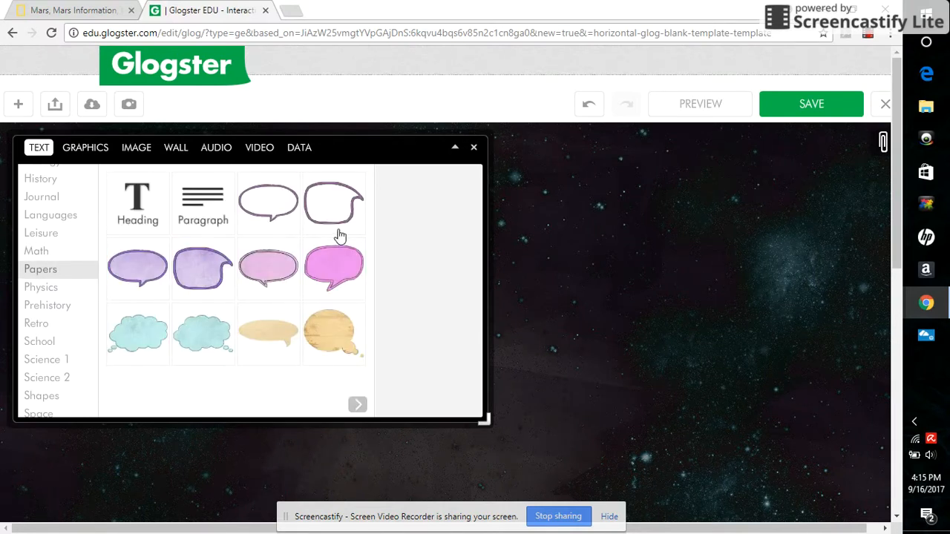
pyautogui.click(335, 261)
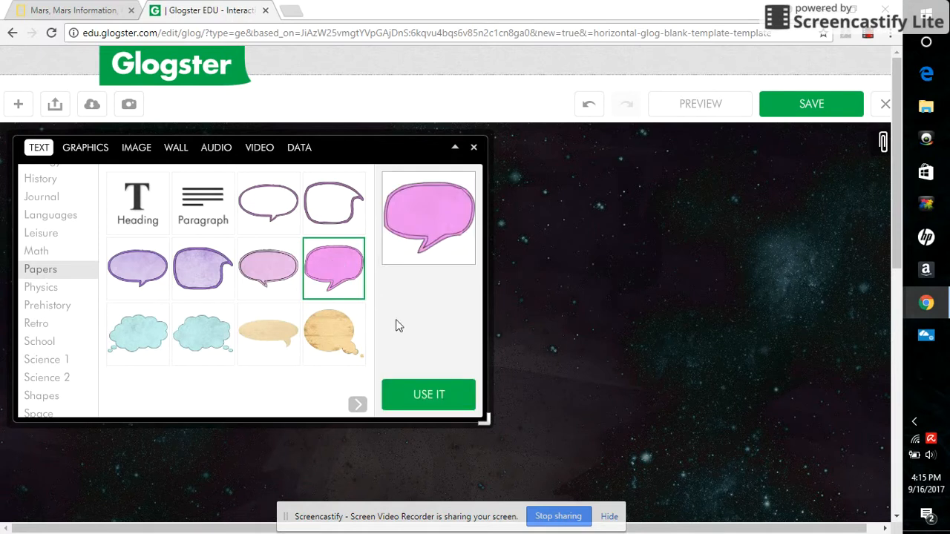
pyautogui.click(422, 401)
# Move the pink speech bubble to the upper right area of the glog
pyautogui.moveTo(893, 213); pyautogui.dragTo(897, 312)
pyautogui.moveTo(466, 405); pyautogui.dragTo(677, 167)
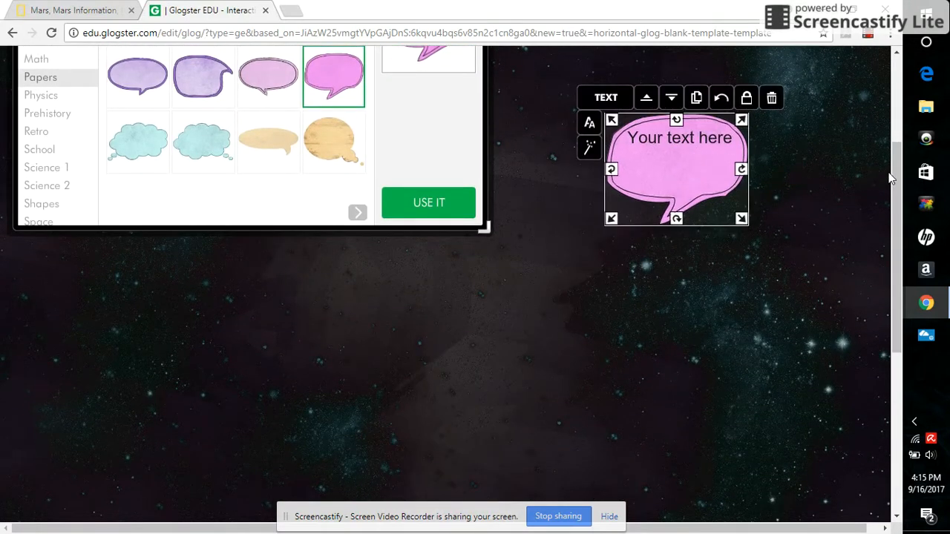
pyautogui.scroll(3, 895, 172)
pyautogui.moveTo(683, 326); pyautogui.dragTo(725, 234)
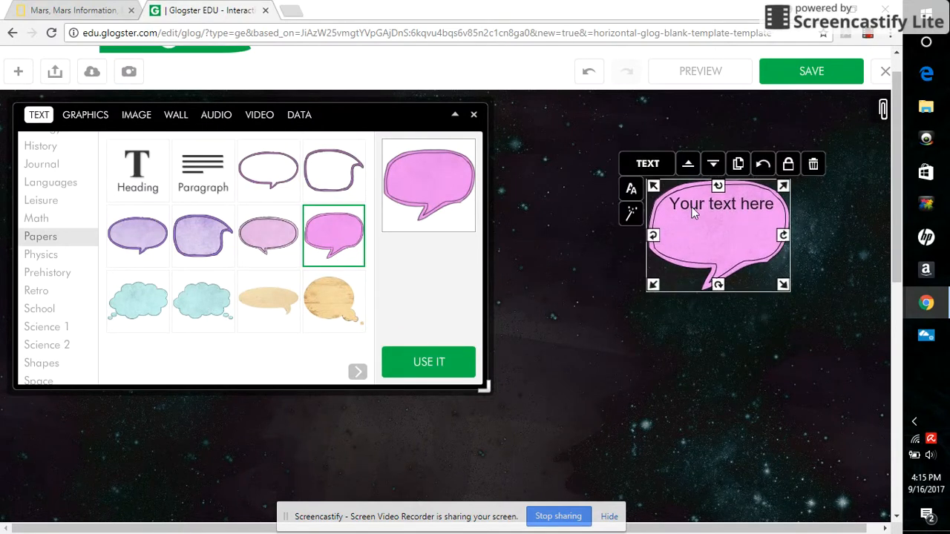
# Replace the bubble's placeholder text with "The Sun is a star."
pyautogui.click(640, 193)
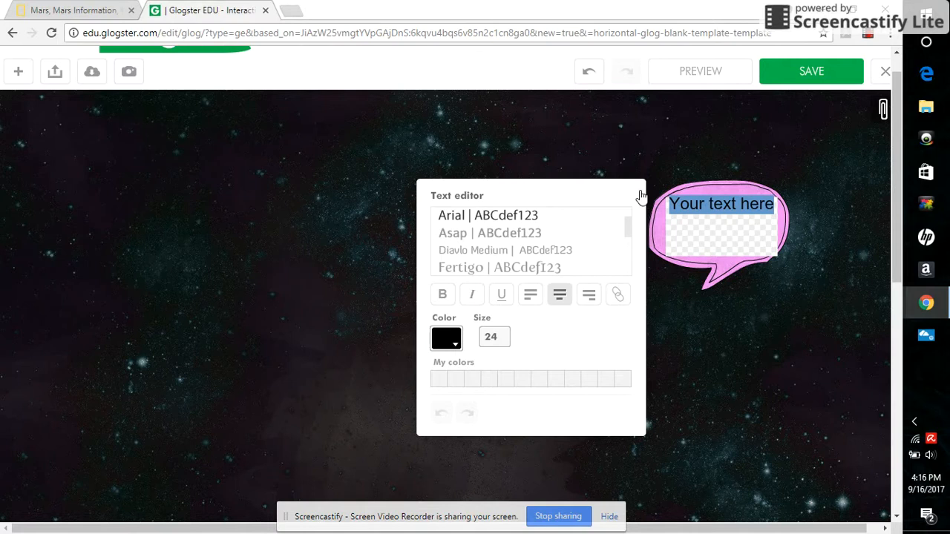
pyautogui.write('The S')
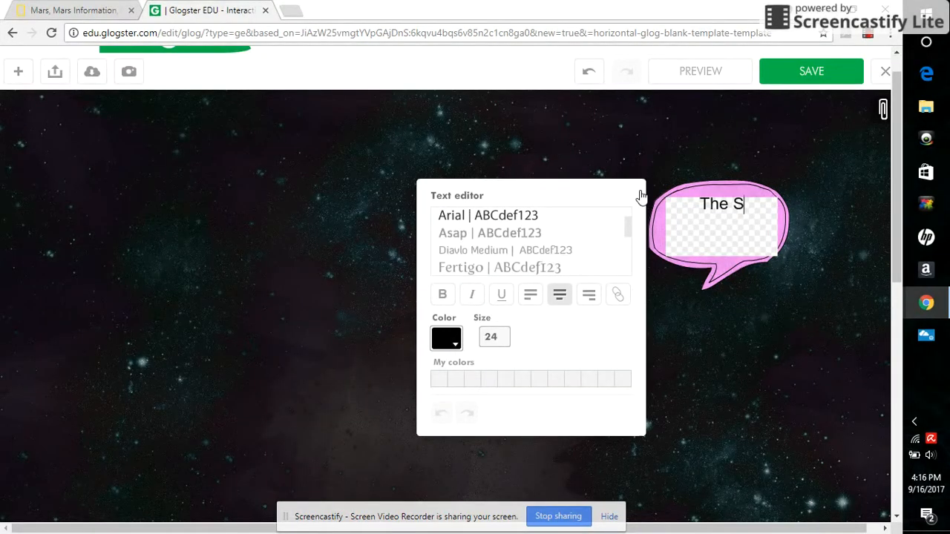
pyautogui.write('un is a s')
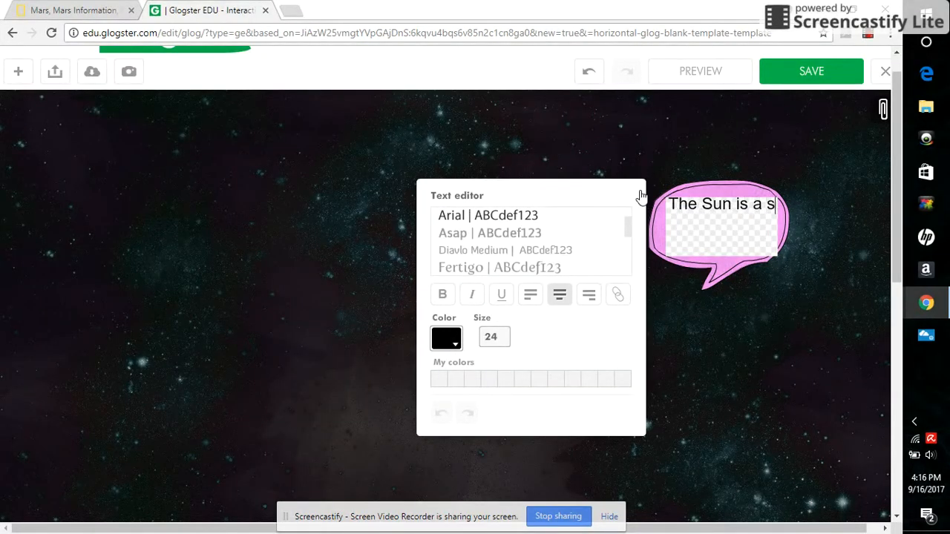
pyautogui.write('tar.')
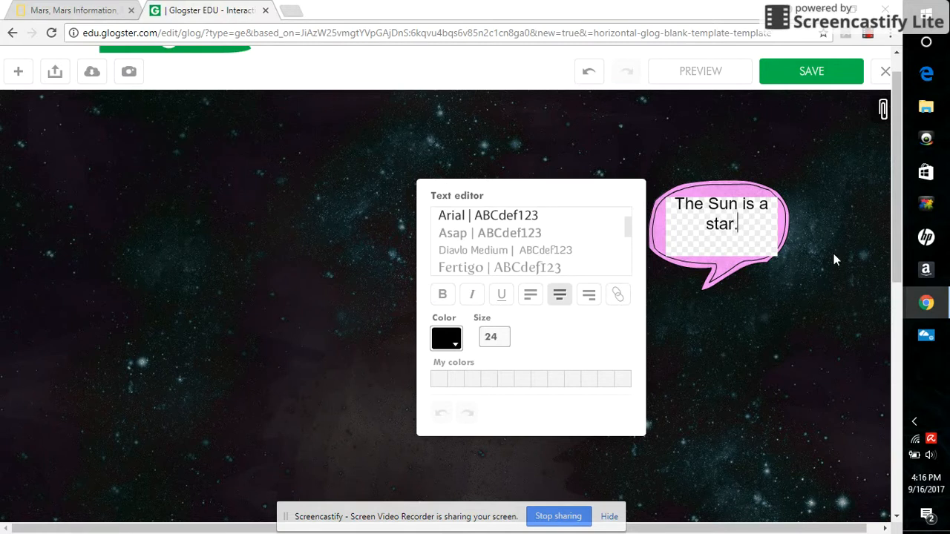
# Select the bubble text and set its font size to 30
pyautogui.moveTo(766, 245); pyautogui.dragTo(672, 204)
pyautogui.click(502, 337)
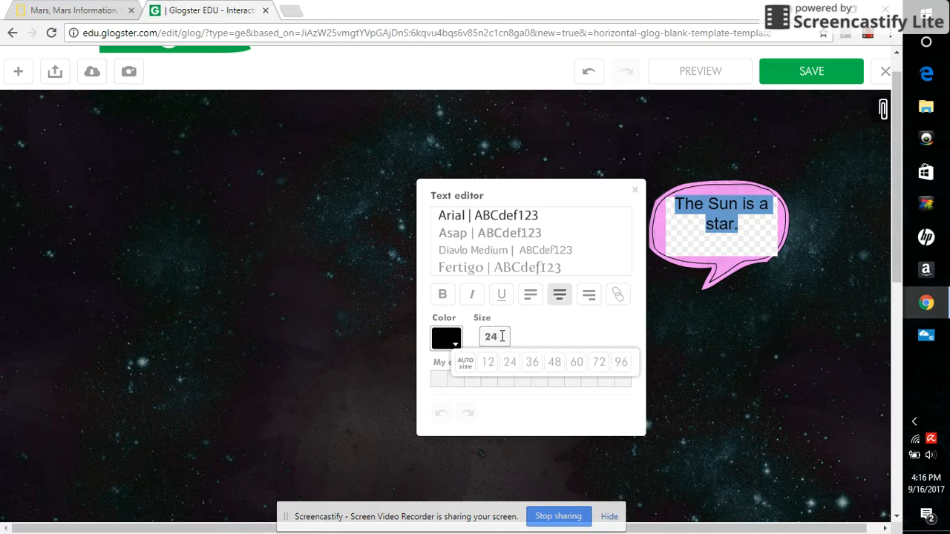
pyautogui.press('BackSpace')
pyautogui.press('BackSpace')
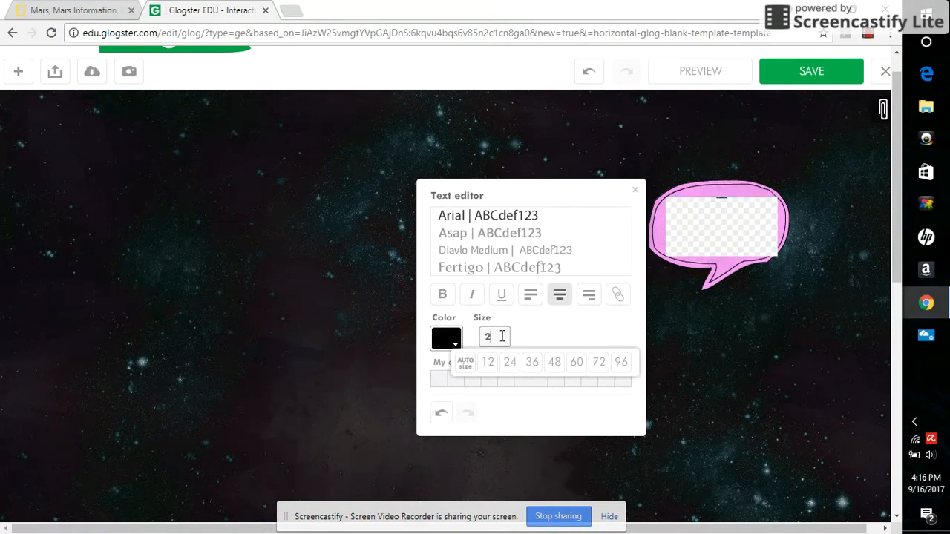
pyautogui.write('30')
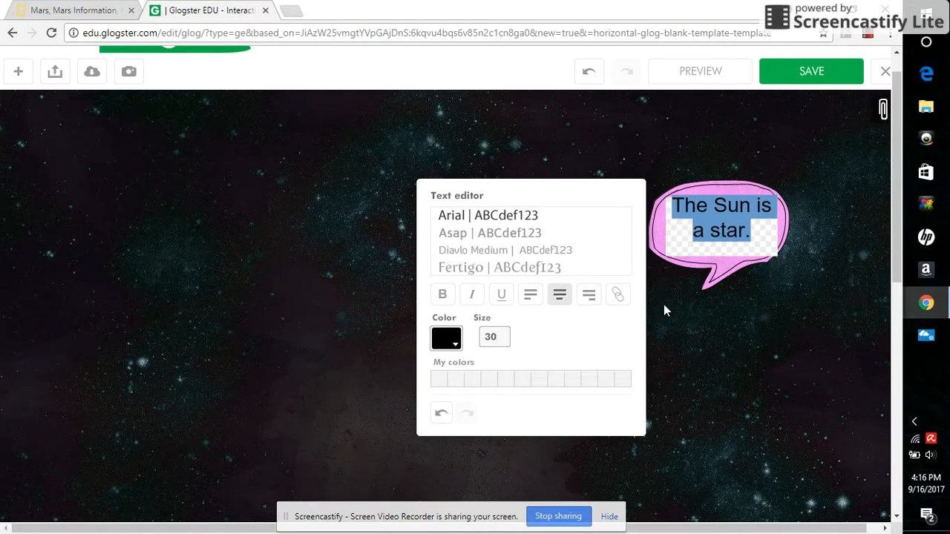
pyautogui.click(687, 318)
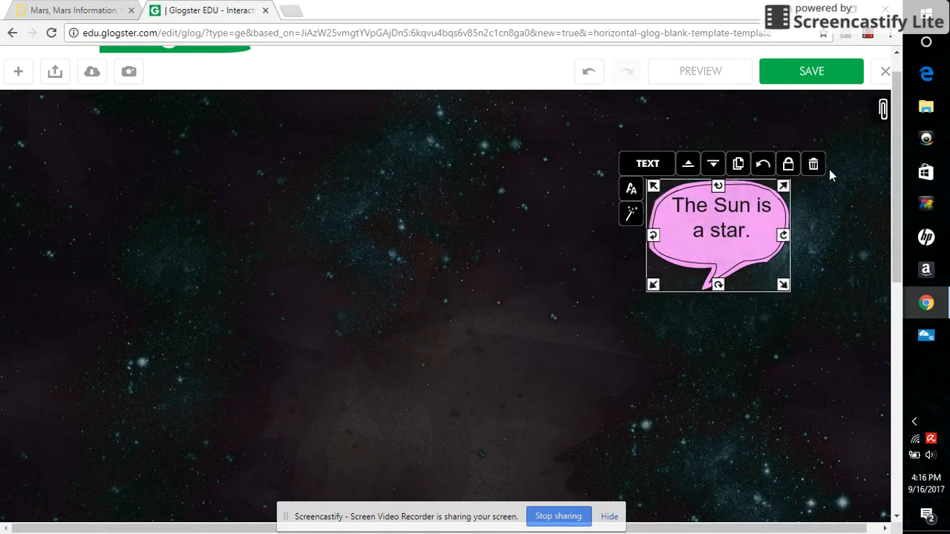
# Enlarge the speech bubble slightly by its corner handle, then deselect it
pyautogui.moveTo(785, 190); pyautogui.dragTo(810, 164)
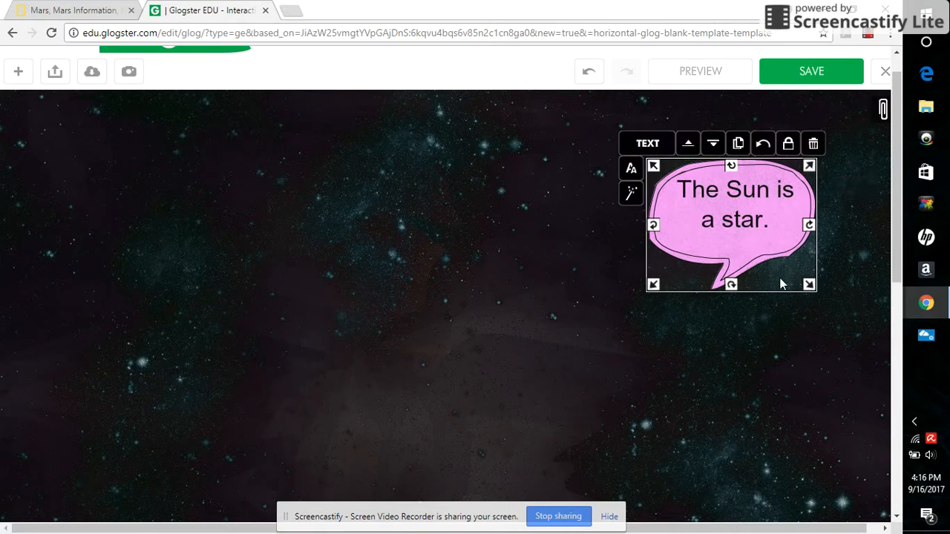
pyautogui.click(769, 359)
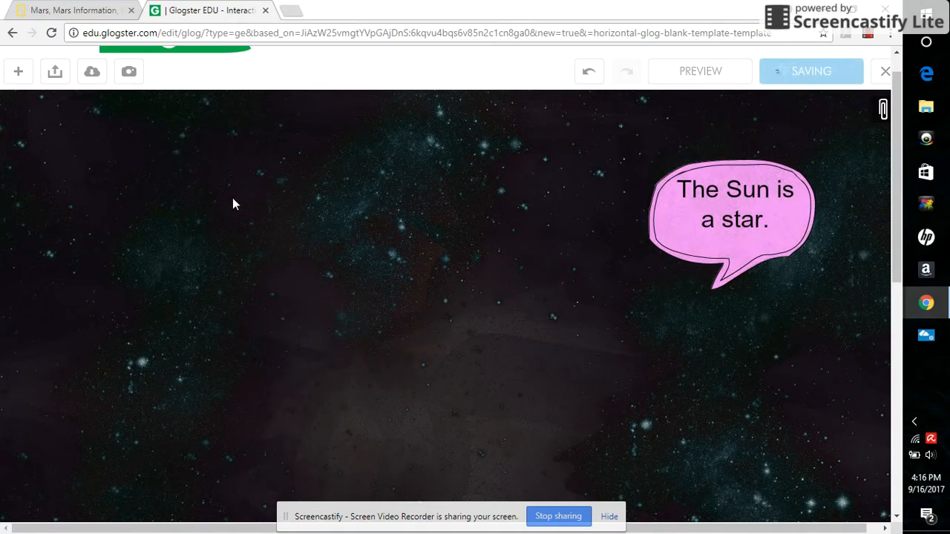
# Insert a new Heading text element onto the glog
pyautogui.click(18, 72)
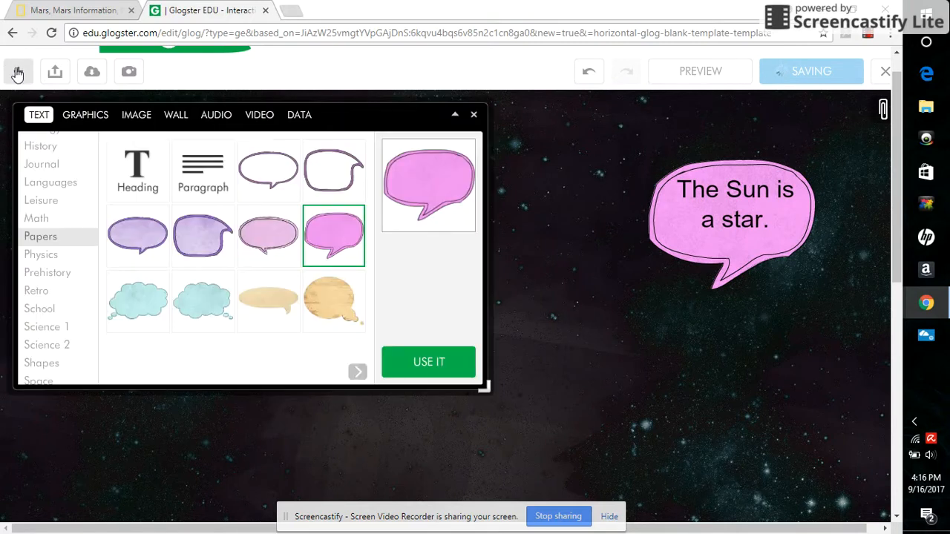
pyautogui.click(136, 174)
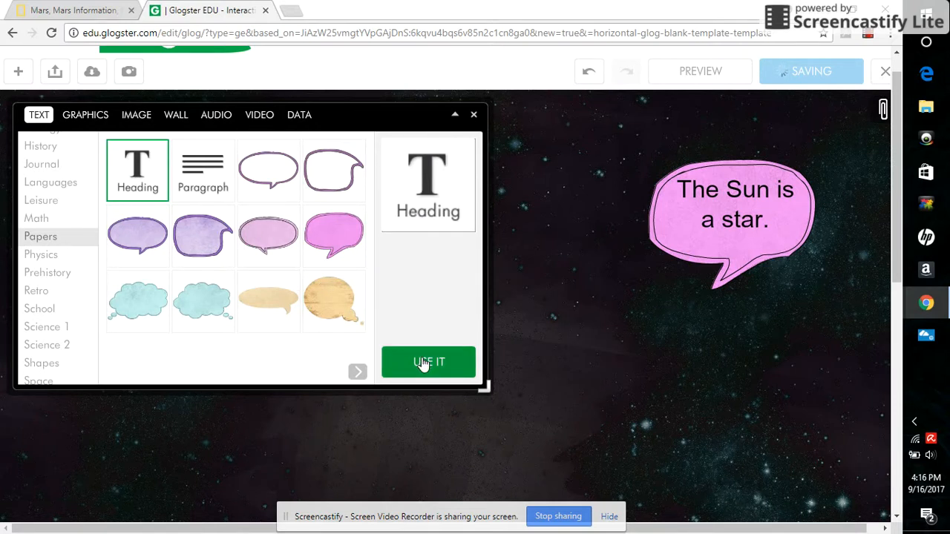
pyautogui.click(474, 116)
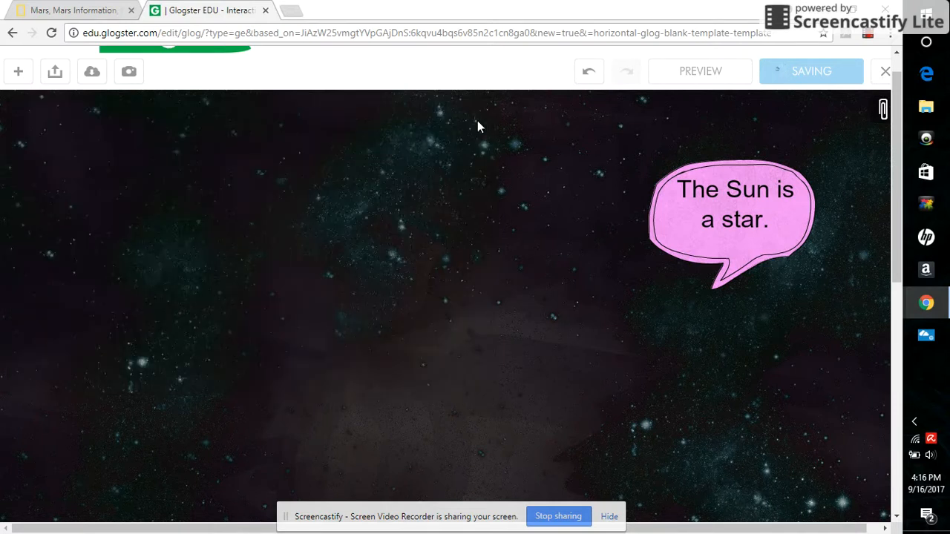
# Move the headline placeholder up to the top centre of the glog
pyautogui.scroll(-1, 898, 245)
pyautogui.scroll(-3, 898, 267)
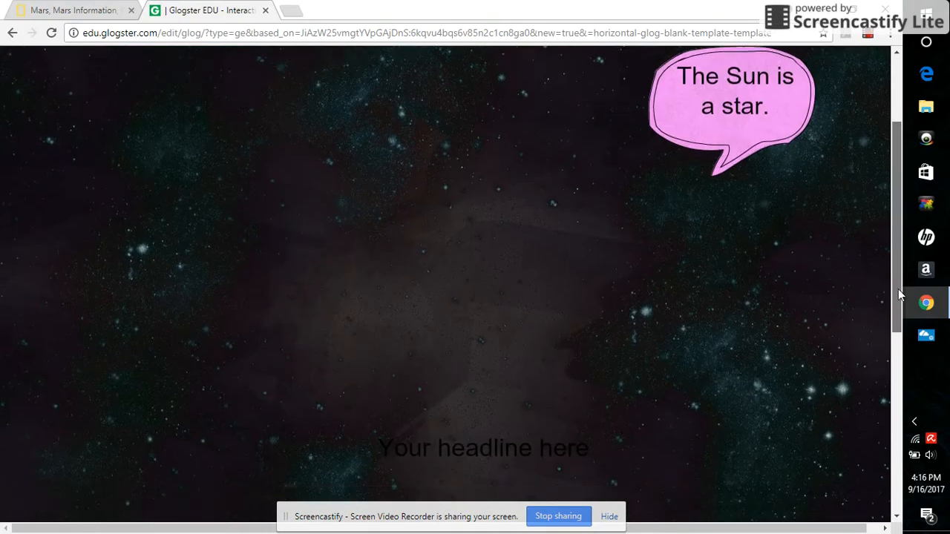
pyautogui.click(512, 401)
pyautogui.moveTo(510, 400); pyautogui.dragTo(486, 115)
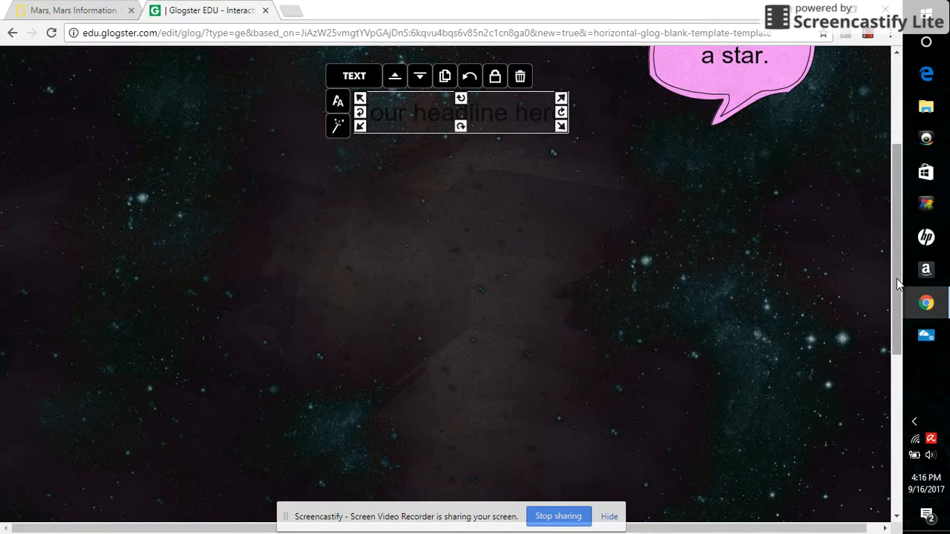
pyautogui.moveTo(897, 278); pyautogui.dragTo(896, 204)
pyautogui.moveTo(461, 286); pyautogui.dragTo(453, 177)
# Replace the headline text with "Space" and set its colour to white
pyautogui.click(325, 169)
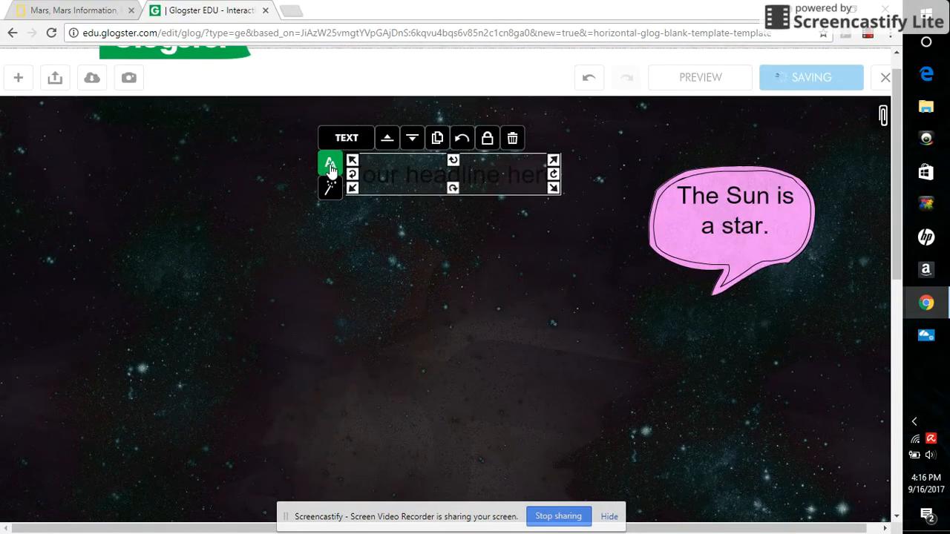
pyautogui.write('Space')
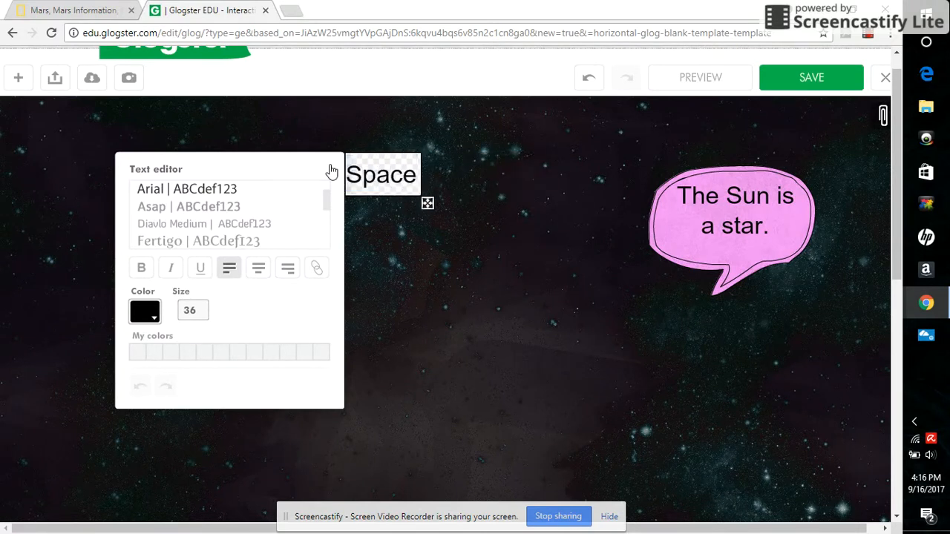
pyautogui.moveTo(417, 175); pyautogui.dragTo(354, 175)
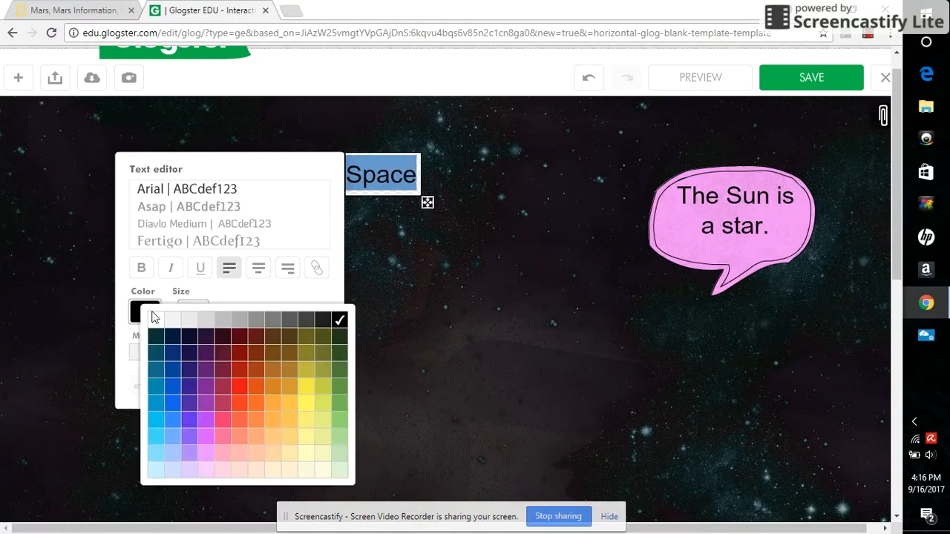
pyautogui.click(155, 321)
pyautogui.click(413, 360)
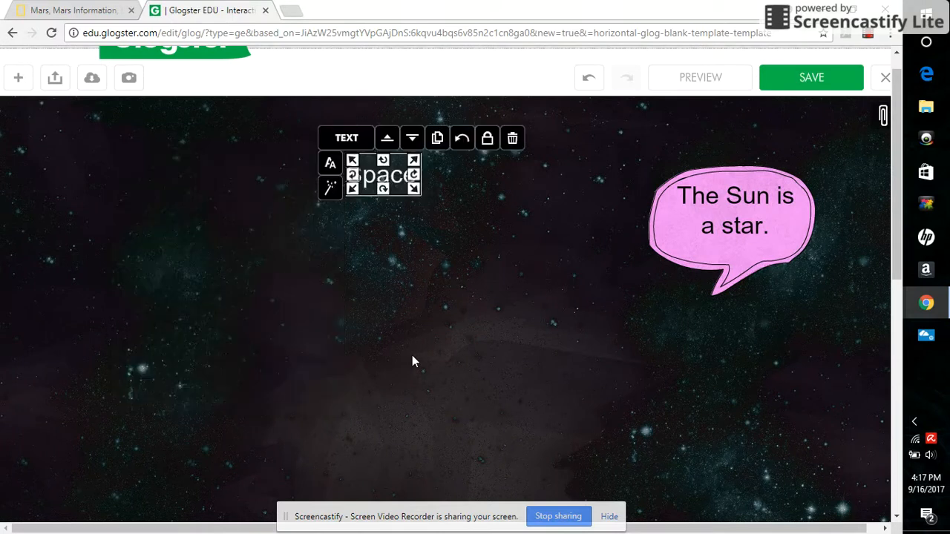
# Enlarge the "Space" heading by its corner handle, then deselect it
pyautogui.moveTo(414, 160); pyautogui.dragTo(502, 201)
pyautogui.click(518, 250)
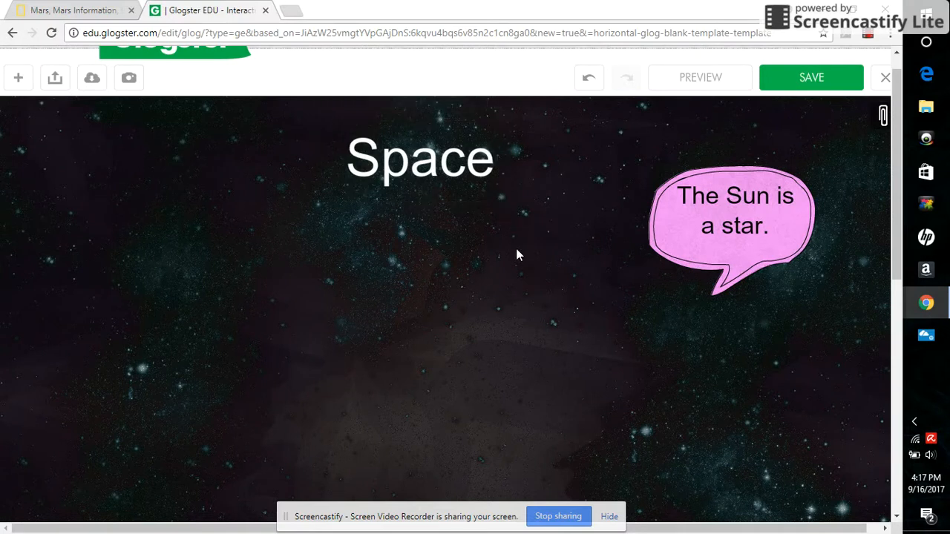
# Insert the orange cratered planet graphic from the Space graphics category
pyautogui.click(17, 77)
pyautogui.click(99, 123)
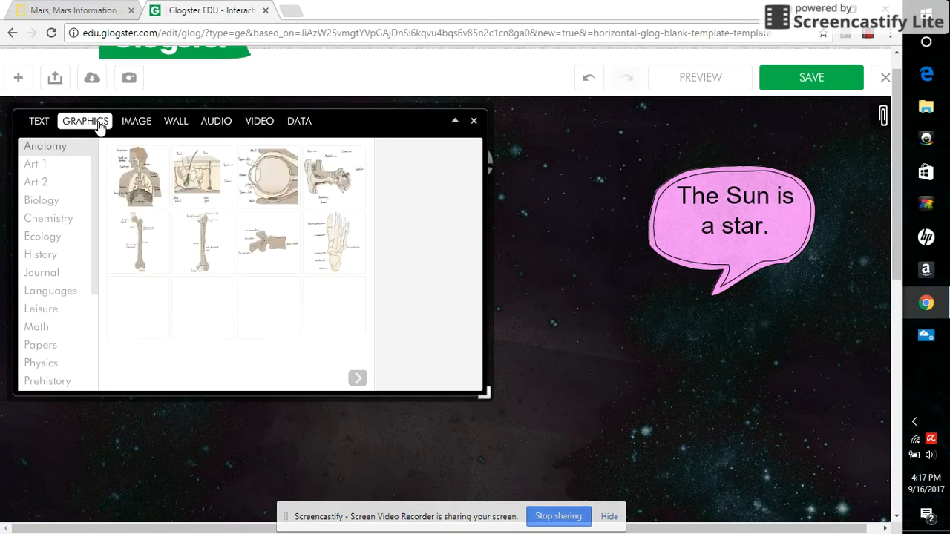
pyautogui.scroll(-2, 100, 211)
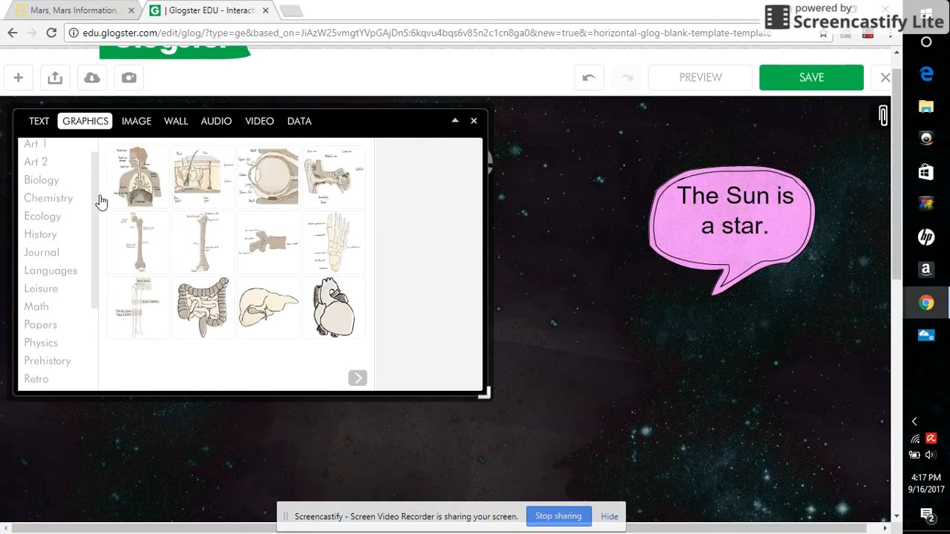
pyautogui.scroll(-5, 100, 223)
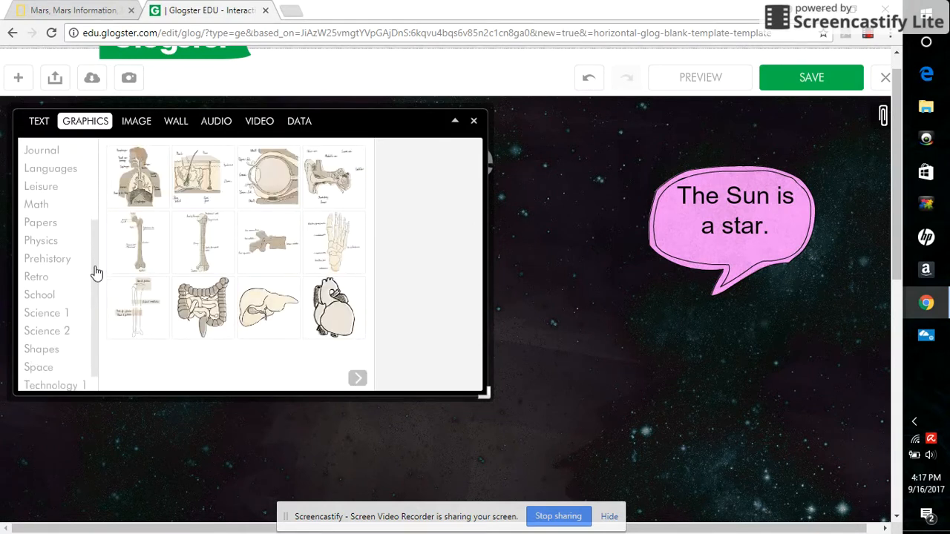
pyautogui.click(38, 351)
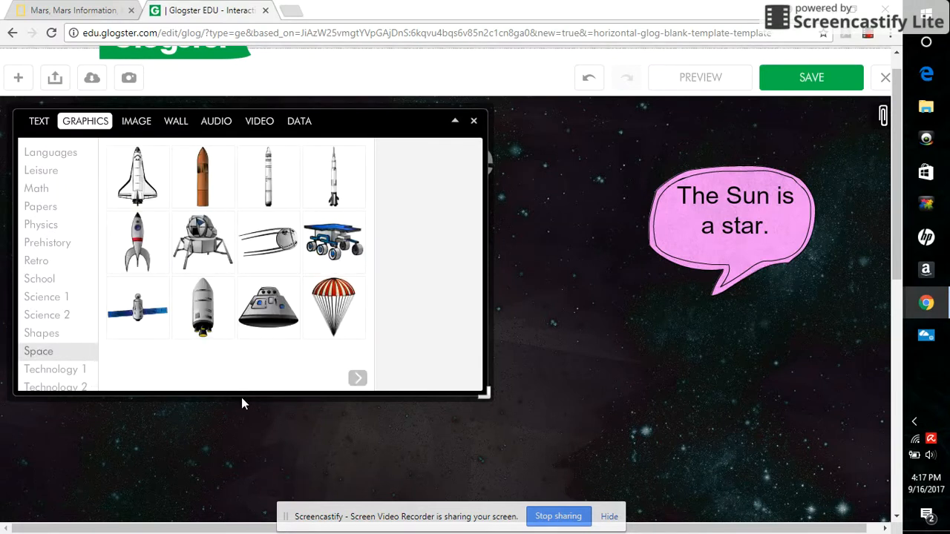
pyautogui.click(358, 378)
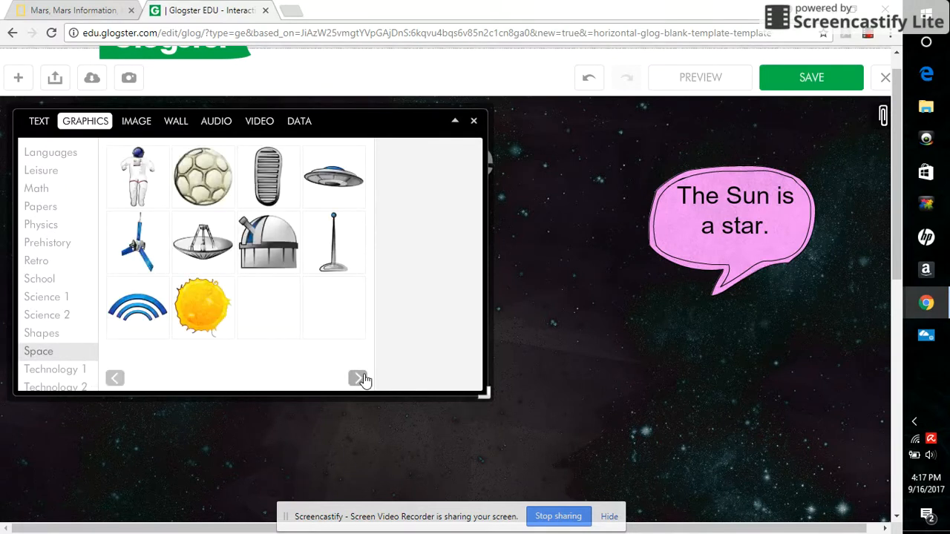
pyautogui.click(358, 379)
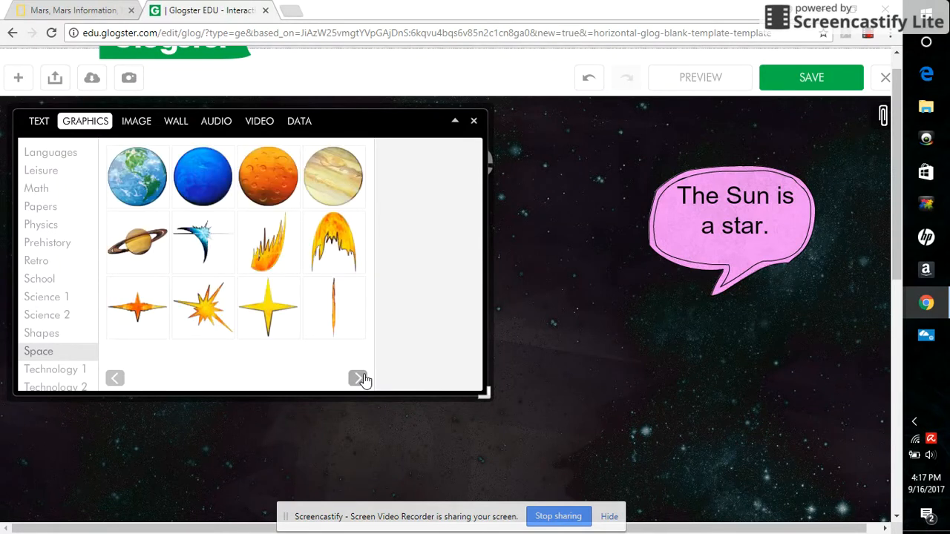
pyautogui.click(275, 165)
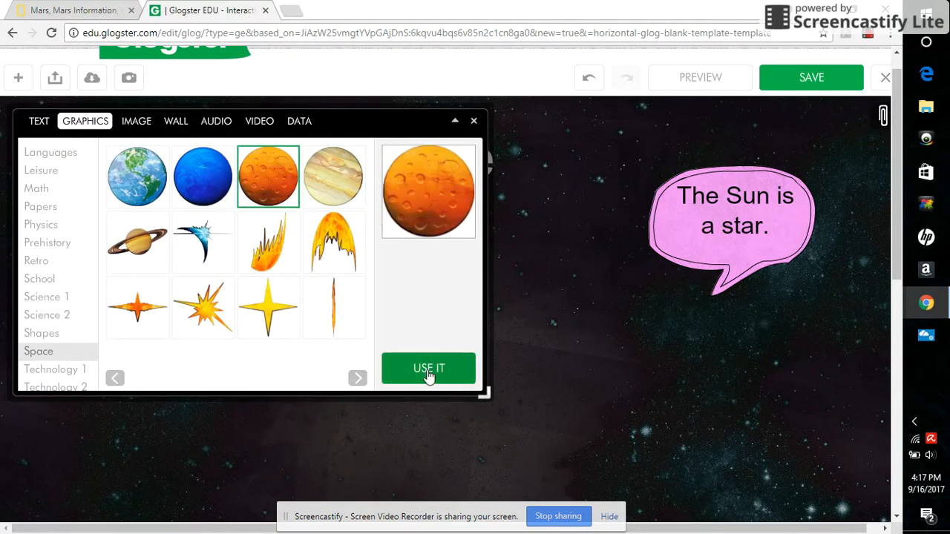
pyautogui.click(474, 122)
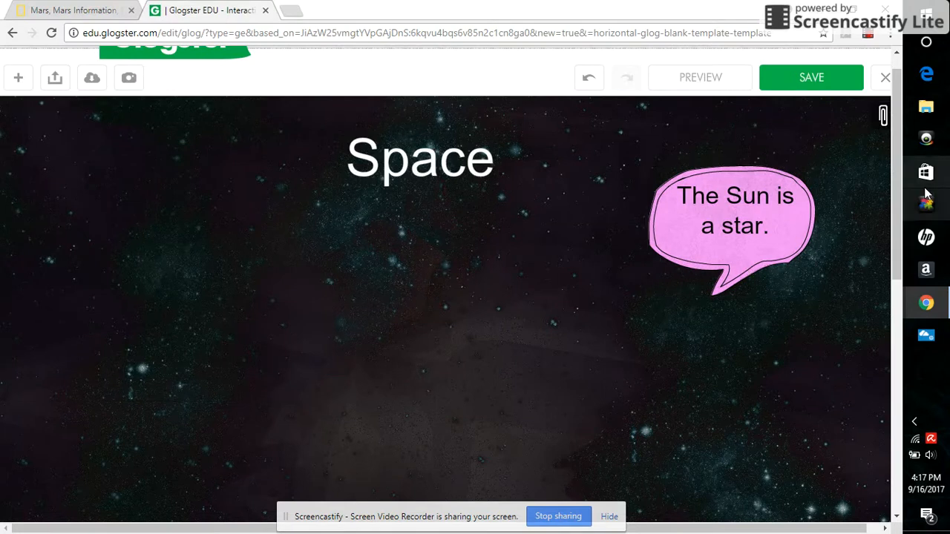
# Move the planet graphic to the left below the heading and enlarge it slightly
pyautogui.scroll(-2, 899, 195)
pyautogui.click(431, 454)
pyautogui.moveTo(431, 454); pyautogui.dragTo(228, 170)
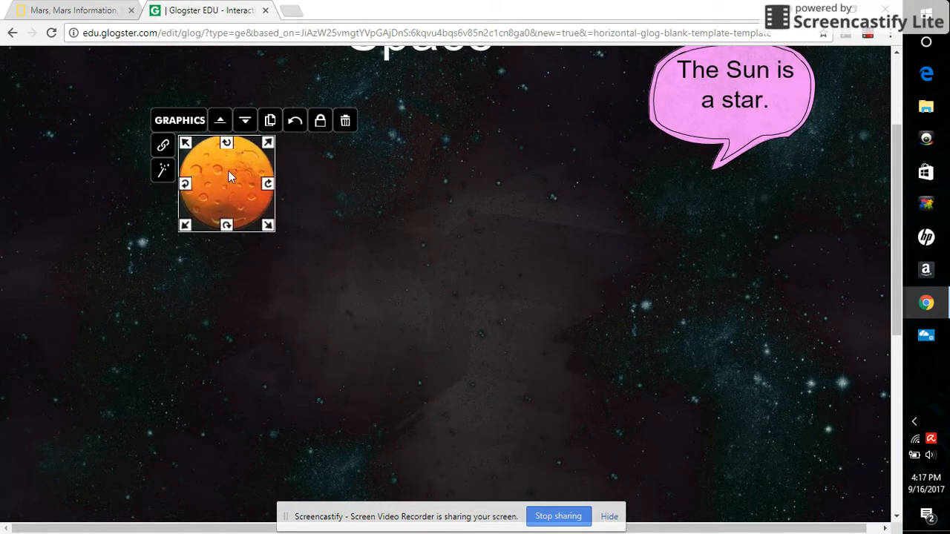
pyautogui.scroll(2, 893, 232)
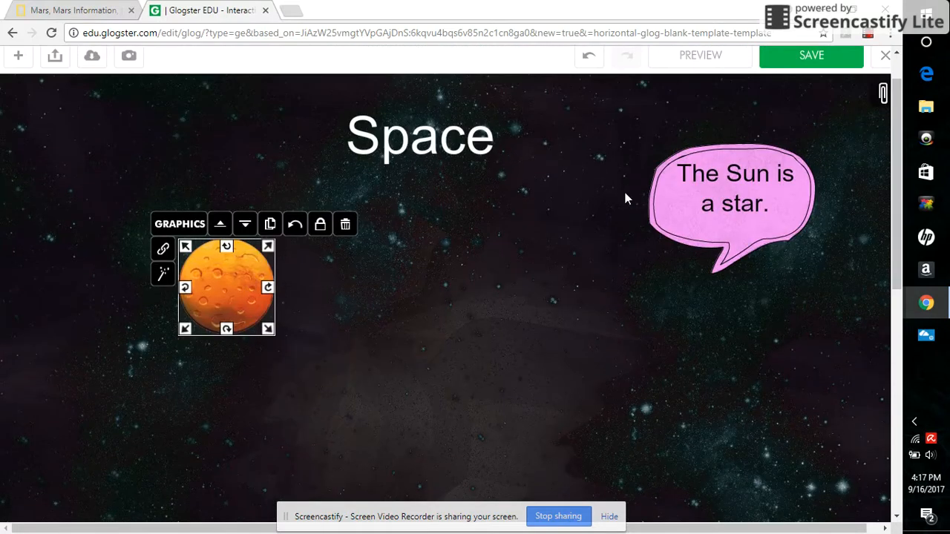
pyautogui.moveTo(271, 255); pyautogui.dragTo(304, 242)
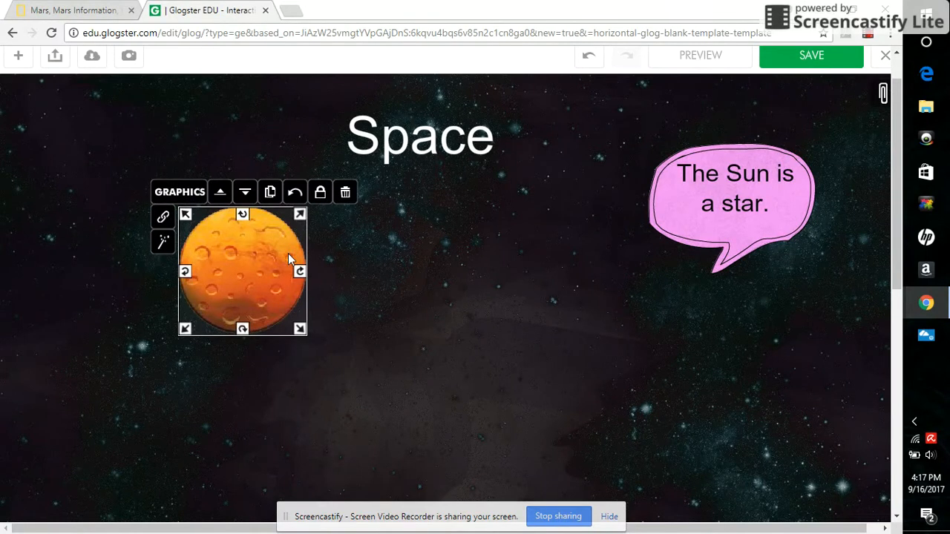
# Link the planet graphic to the National Geographic Mars page URL copied from the other browser tab
pyautogui.click(163, 219)
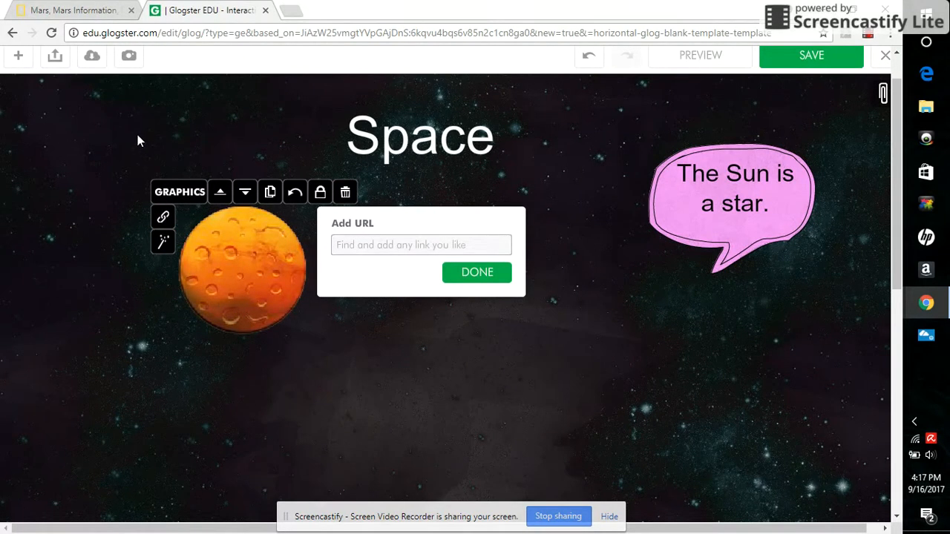
pyautogui.click(74, 10)
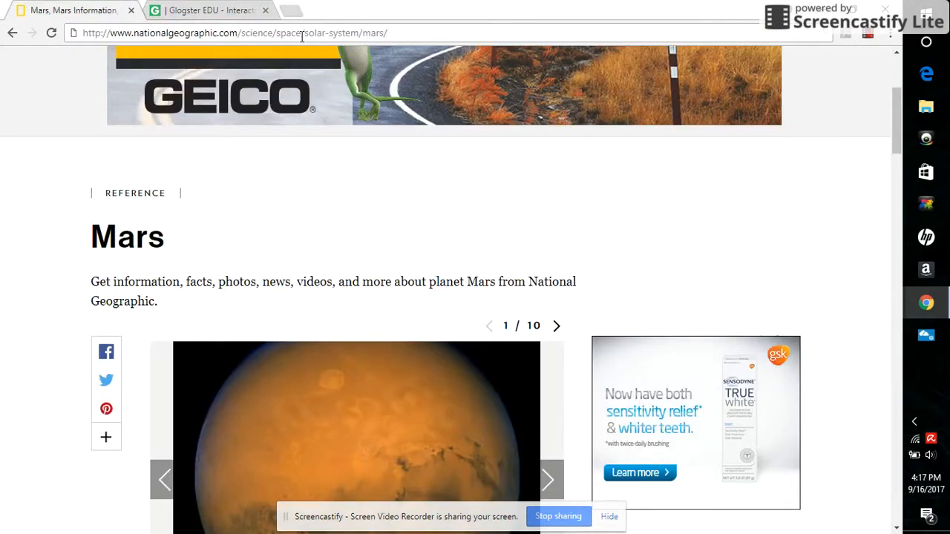
pyautogui.moveTo(399, 34); pyautogui.dragTo(82, 35)
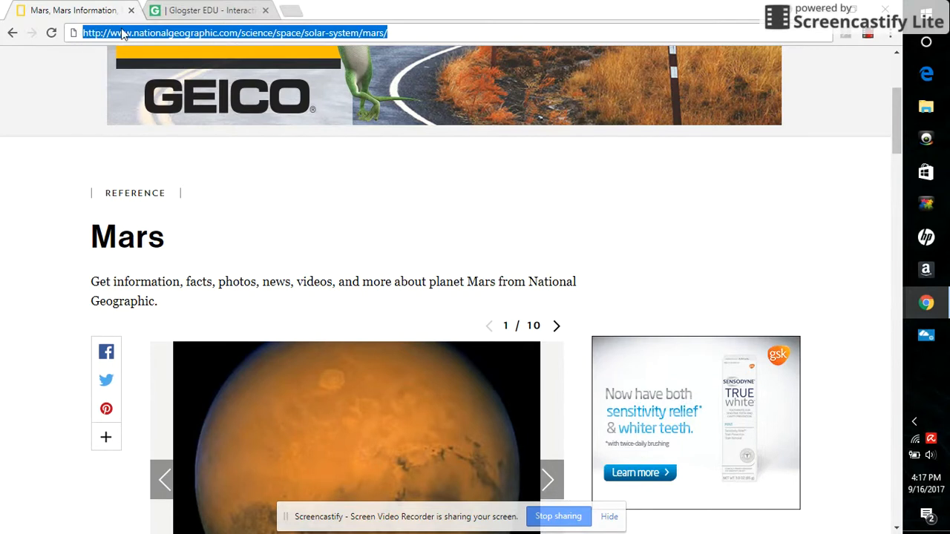
pyautogui.rightClick(122, 34)
pyautogui.click(148, 79)
pyautogui.click(216, 10)
pyautogui.click(403, 244)
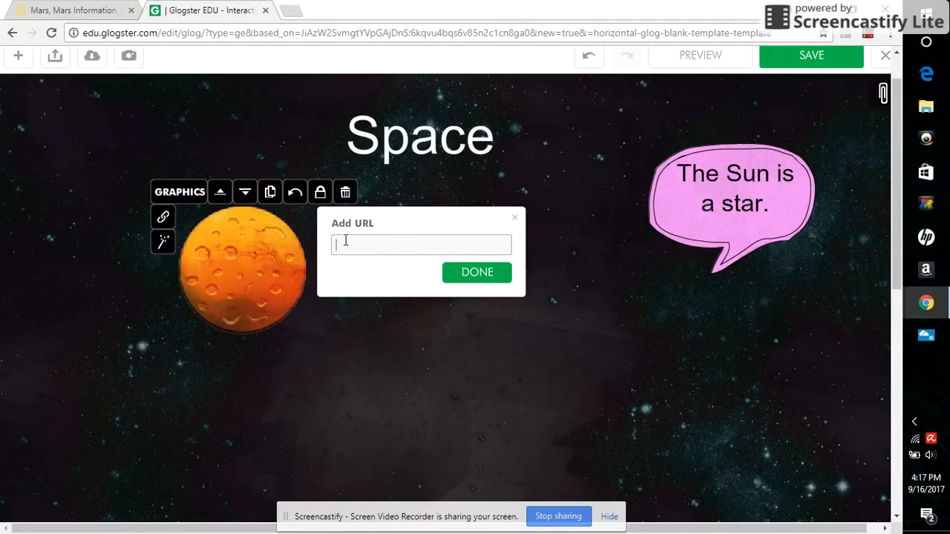
pyautogui.rightClick(344, 242)
pyautogui.click(381, 359)
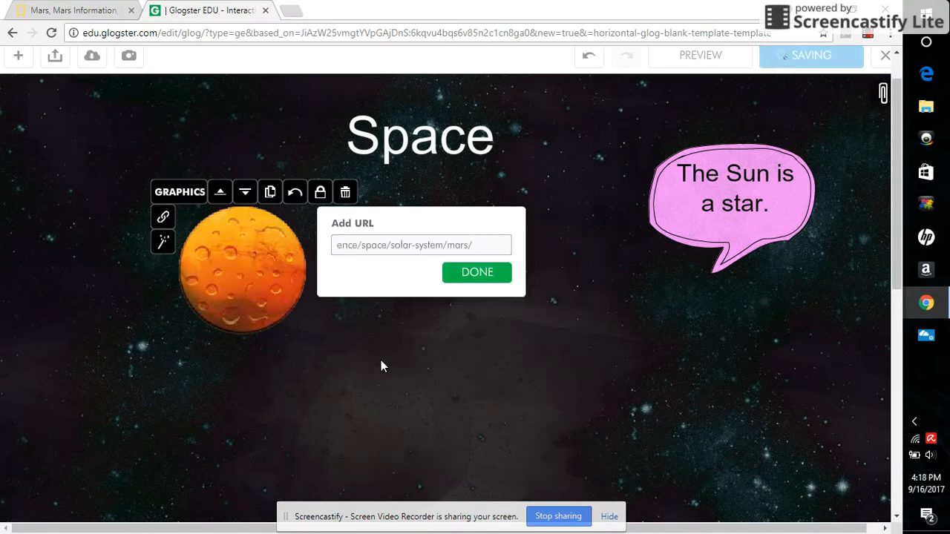
pyautogui.click(483, 273)
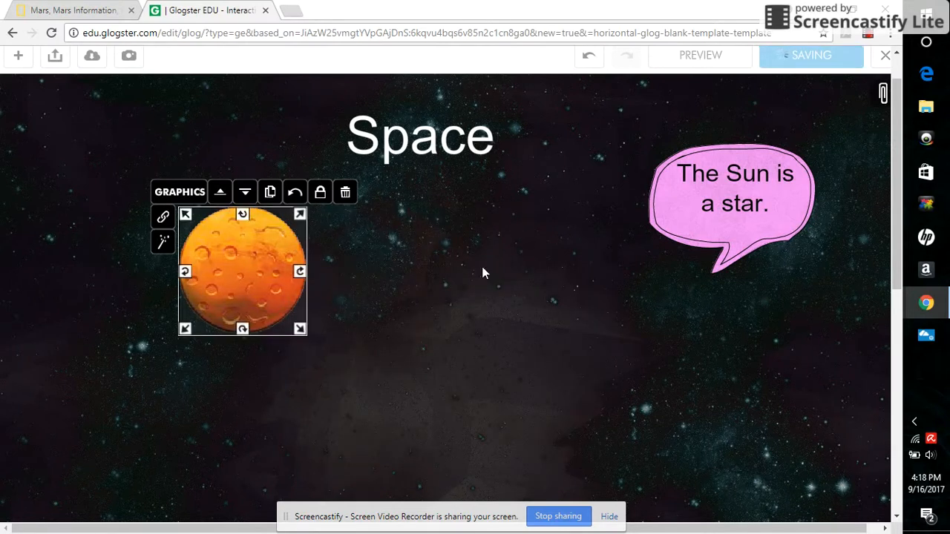
# Preview the glog, test the planet's link, close the opened page and return to editing
pyautogui.moveTo(892, 248); pyautogui.dragTo(893, 214)
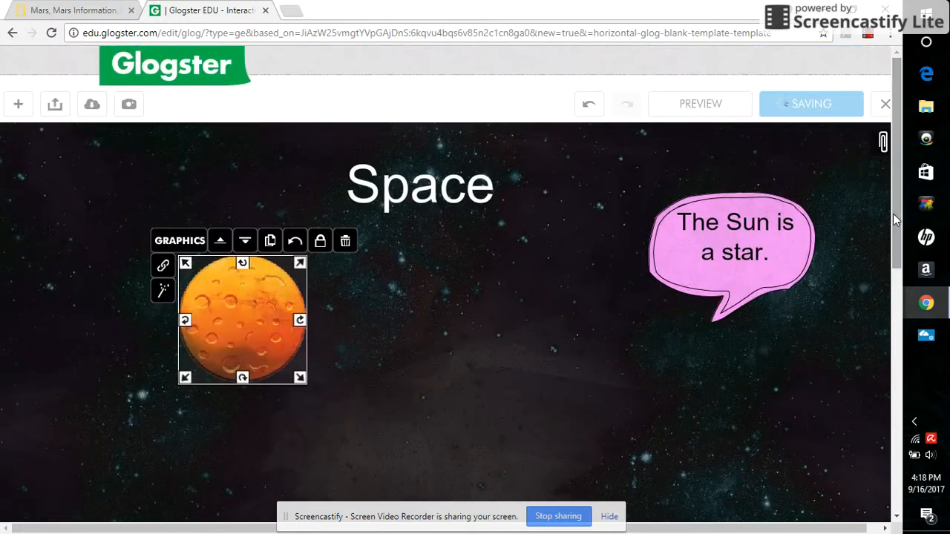
pyautogui.click(701, 106)
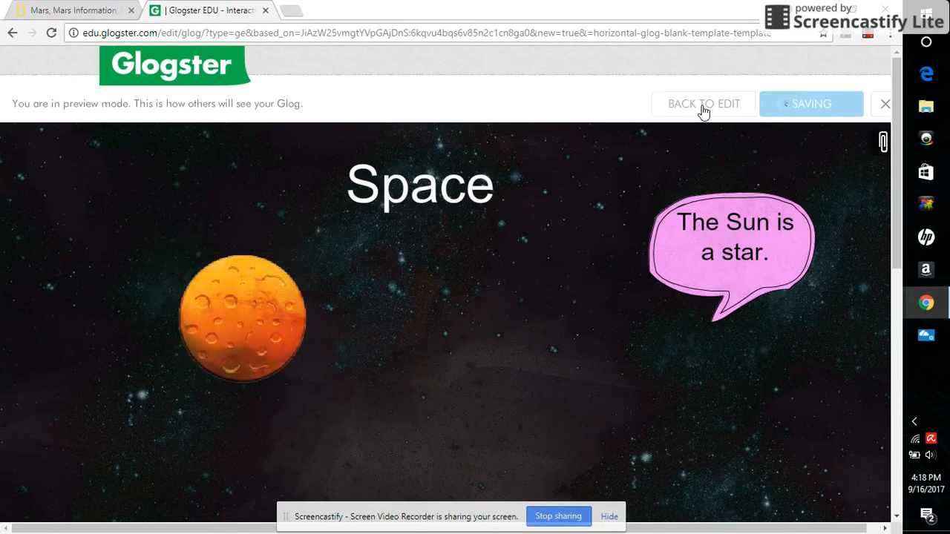
pyautogui.click(247, 337)
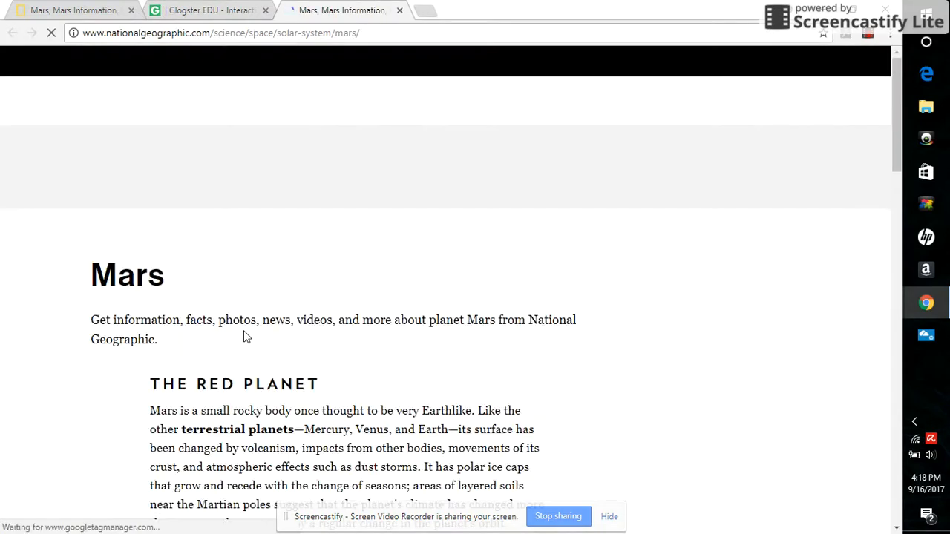
pyautogui.click(400, 10)
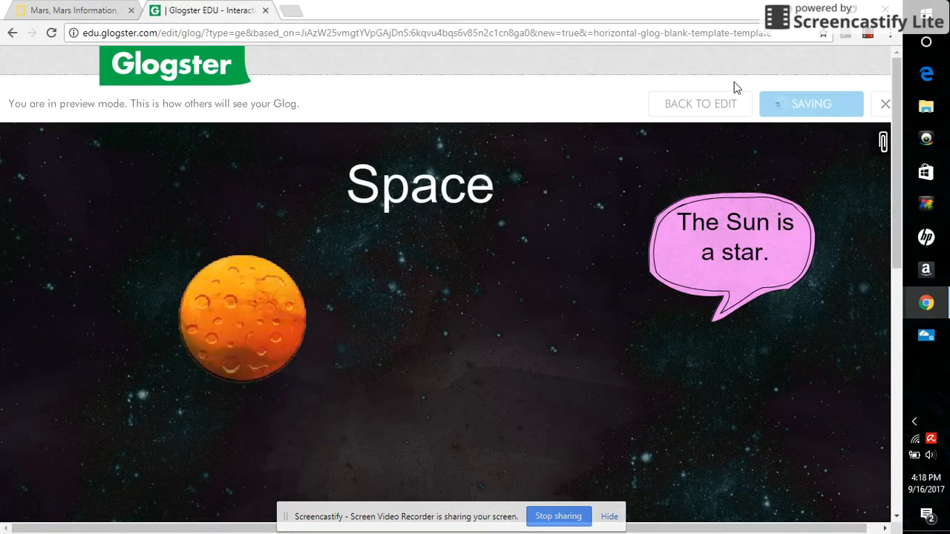
pyautogui.click(697, 105)
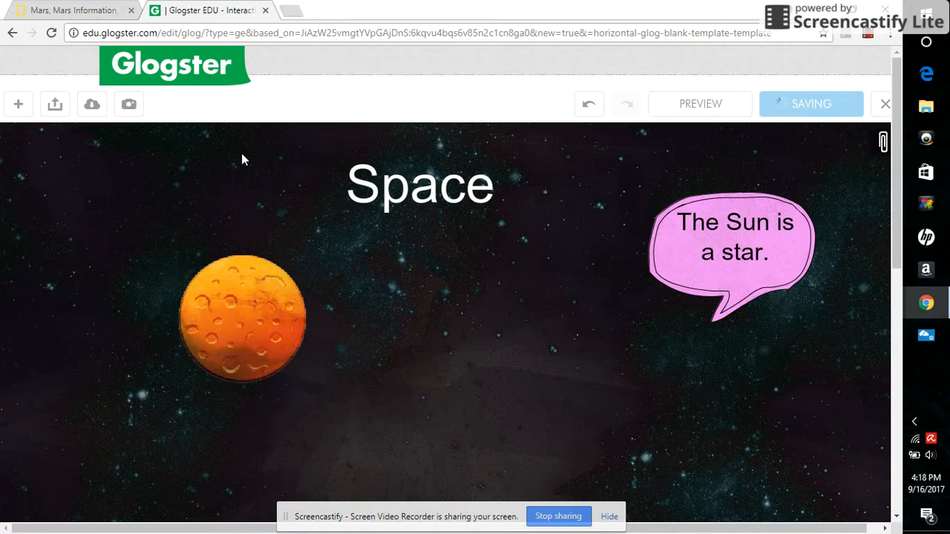
# Open the video options and search YouTube for "rocket launching"
pyautogui.click(18, 104)
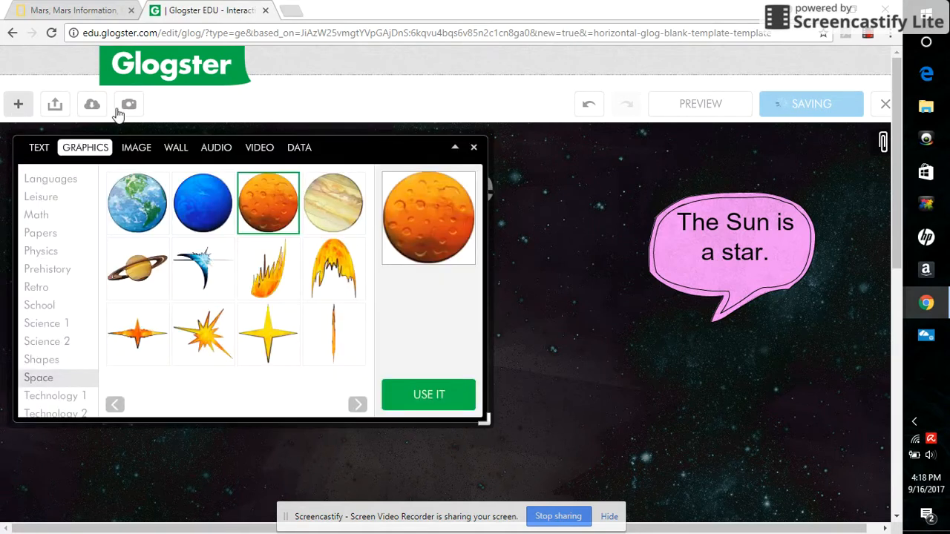
pyautogui.click(215, 147)
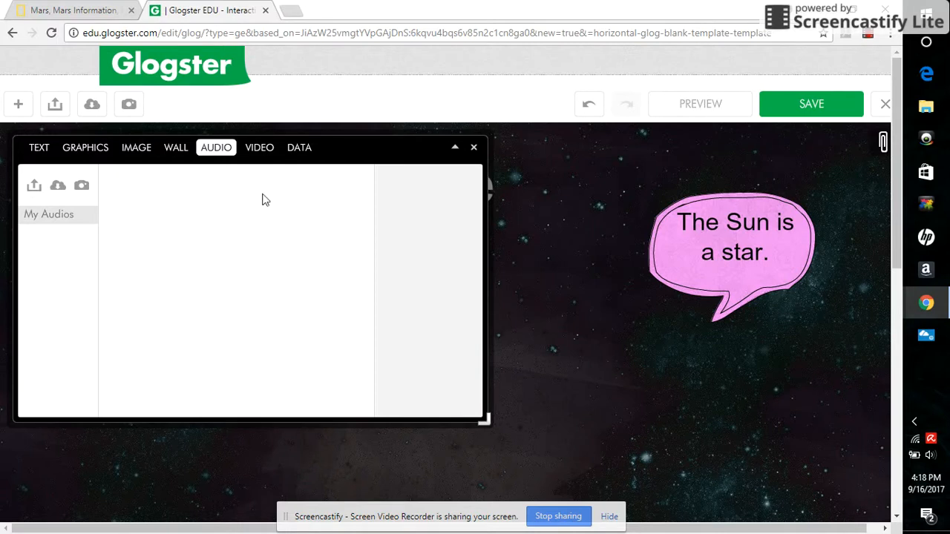
pyautogui.click(263, 148)
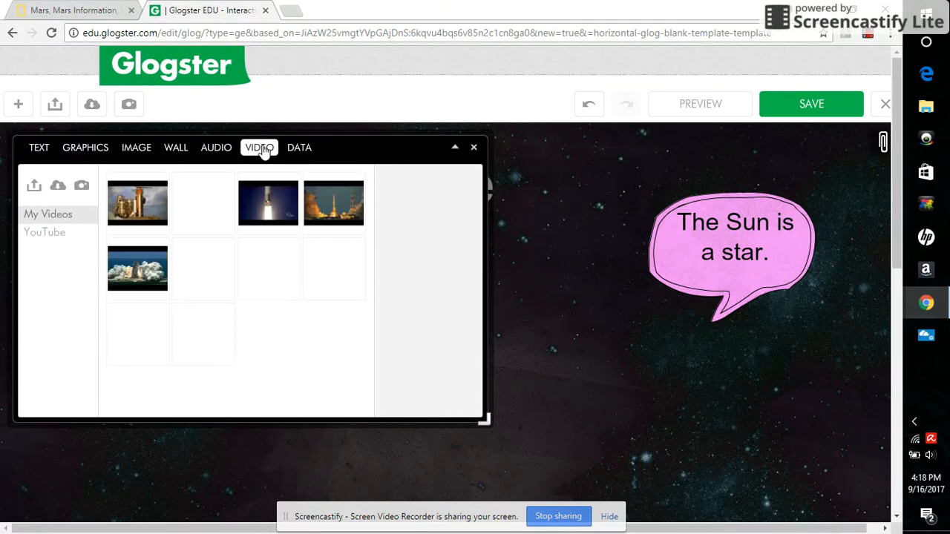
pyautogui.click(49, 239)
pyautogui.click(153, 179)
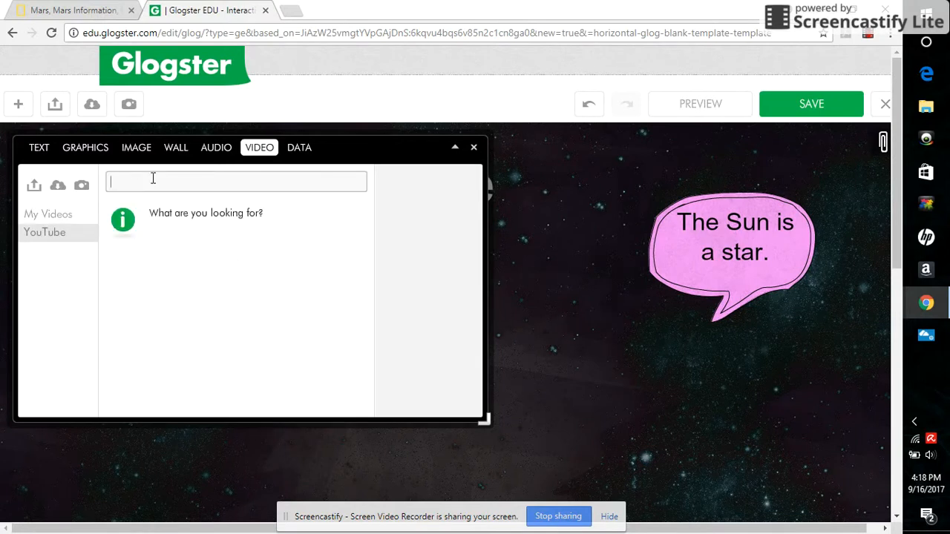
pyautogui.write('rocket launching')
pyautogui.press('Return')
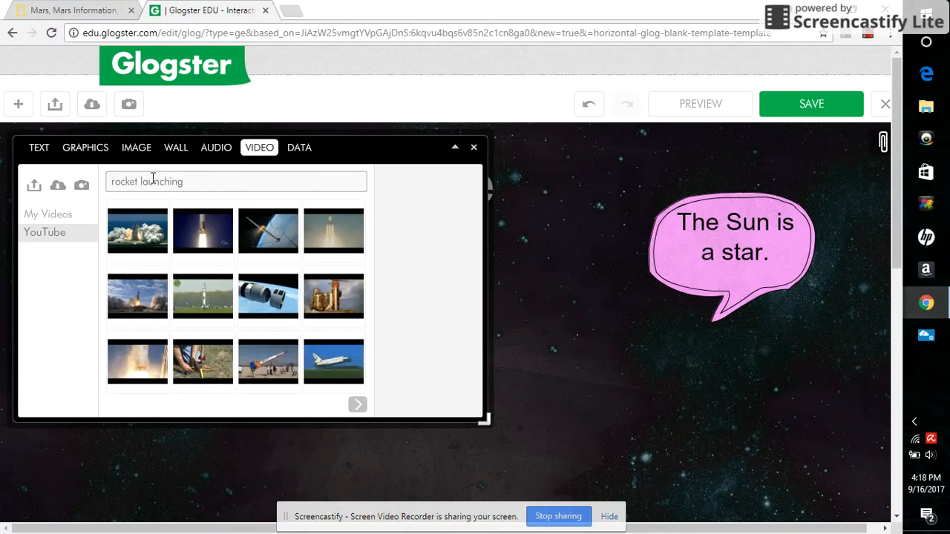
# Preview the Space shuttle launch compilation video from the results, insert it into the glog and close the panel
pyautogui.click(323, 294)
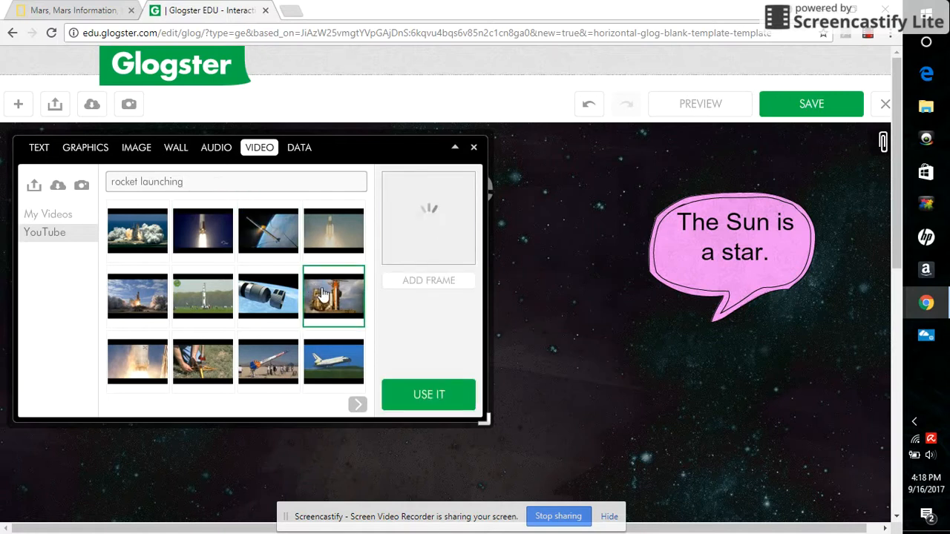
pyautogui.click(429, 225)
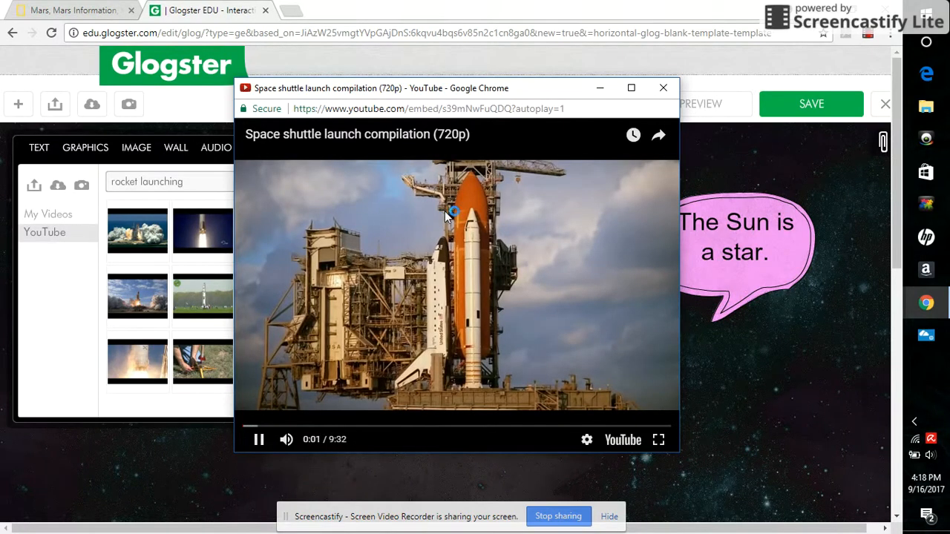
pyautogui.click(661, 89)
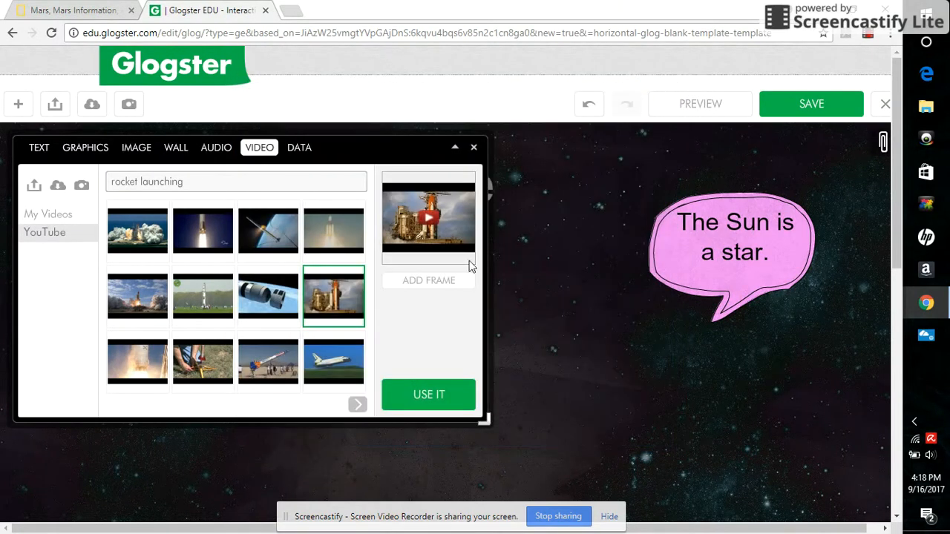
pyautogui.click(413, 397)
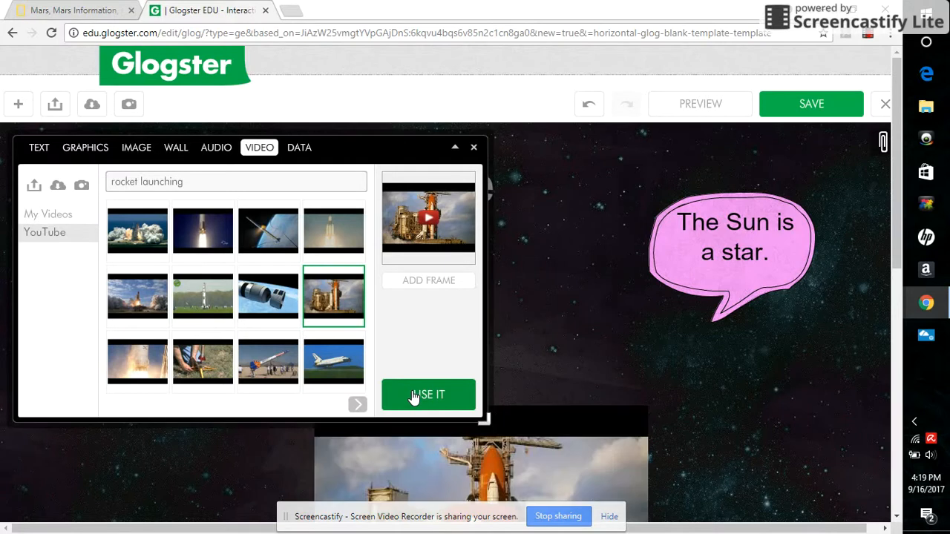
pyautogui.click(474, 147)
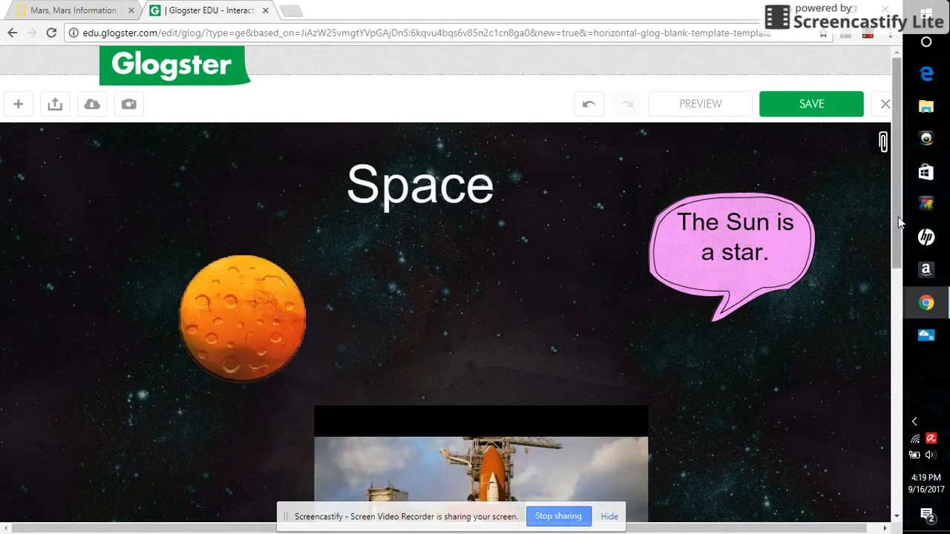
# Move the video up slightly so it sits below the planet and Sun bubble
pyautogui.moveTo(898, 217); pyautogui.dragTo(897, 244)
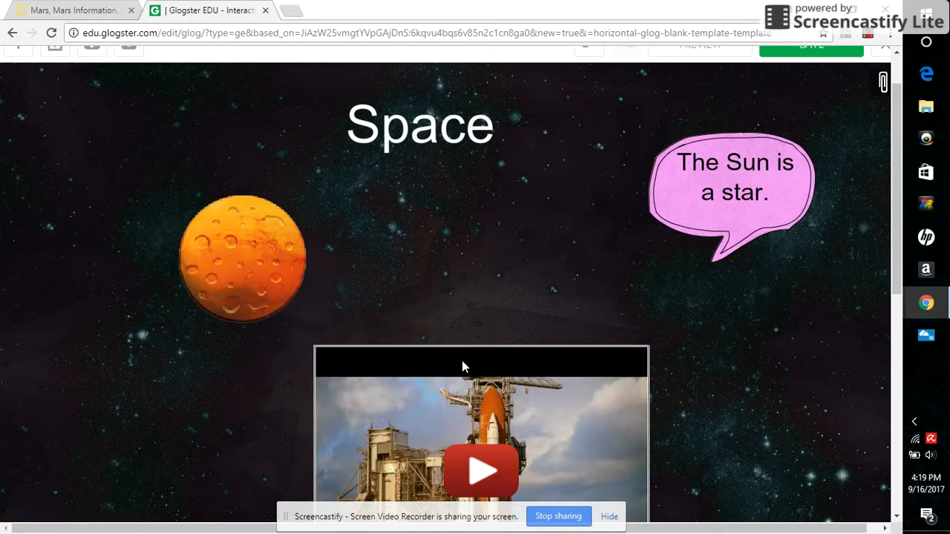
pyautogui.moveTo(462, 363); pyautogui.dragTo(464, 327)
pyautogui.moveTo(893, 248); pyautogui.dragTo(894, 219)
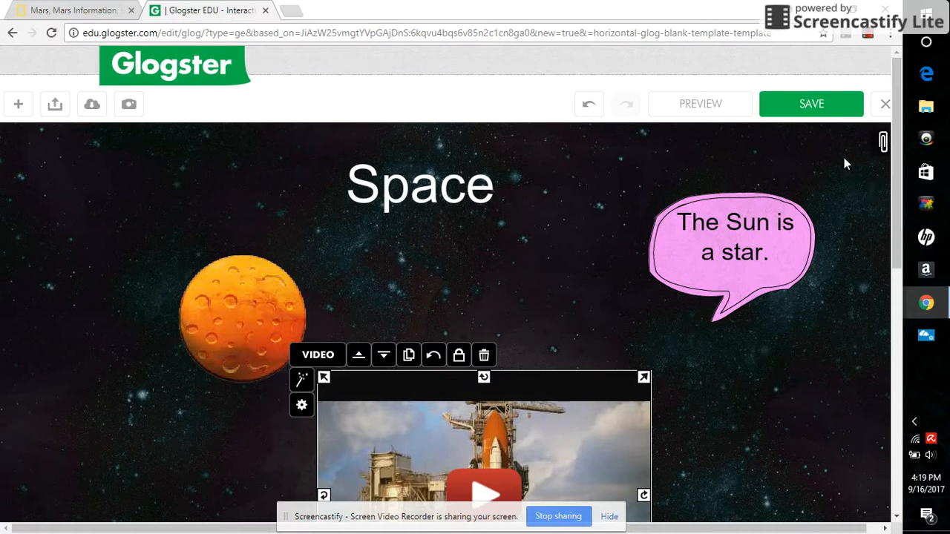
# Save the glog with the name Space and the Finished status
pyautogui.click(817, 103)
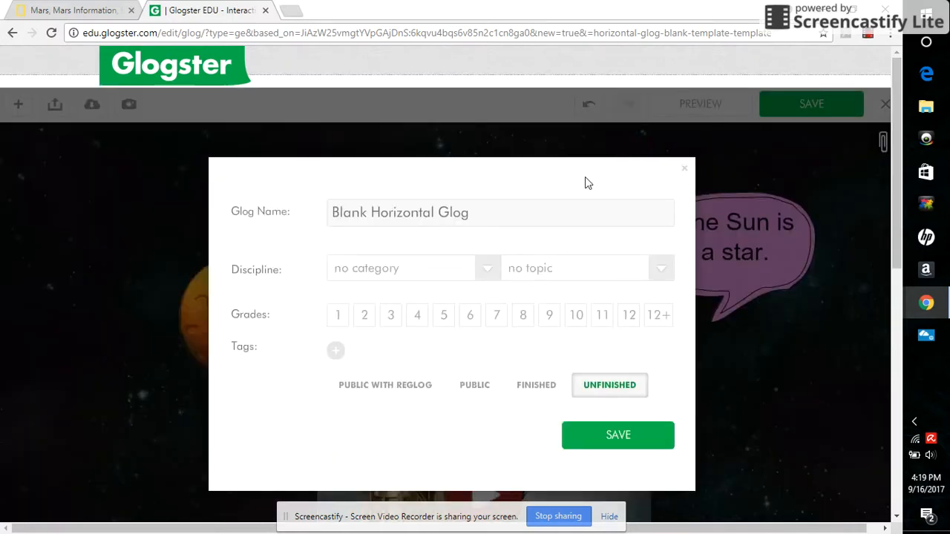
pyautogui.press('BackSpace')
pyautogui.press('BackSpace')
pyautogui.press('BackSpace')
pyautogui.press('BackSpace')
pyautogui.press('BackSpace')
pyautogui.press('BackSpace')
pyautogui.press('BackSpace')
pyautogui.press('BackSpace')
pyautogui.press('BackSpace')
pyautogui.press('BackSpace')
pyautogui.press('BackSpace')
pyautogui.press('BackSpace')
pyautogui.press('BackSpace')
pyautogui.press('BackSpace')
pyautogui.press('BackSpace')
pyautogui.press('BackSpace')
pyautogui.press('BackSpace')
pyautogui.press('BackSpace')
pyautogui.press('BackSpace')
pyautogui.press('BackSpace')
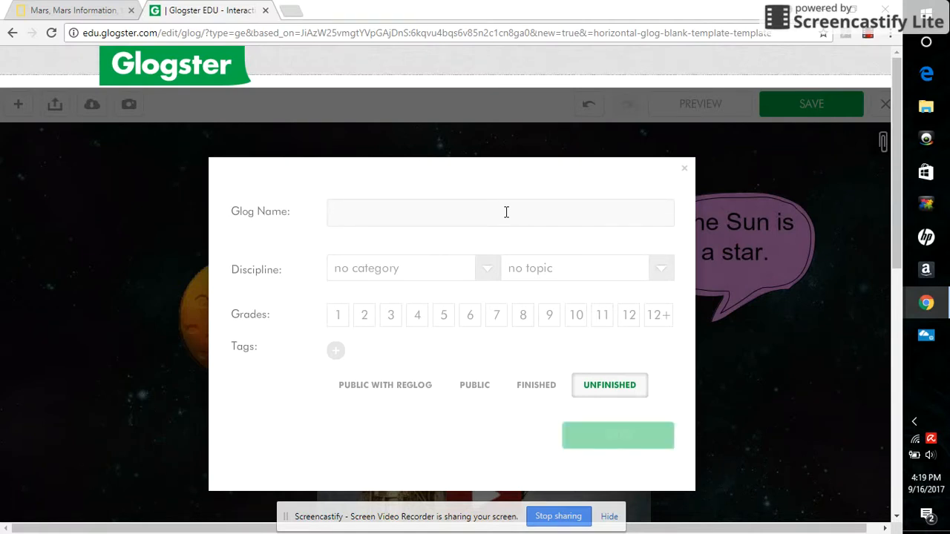
pyautogui.write('Space')
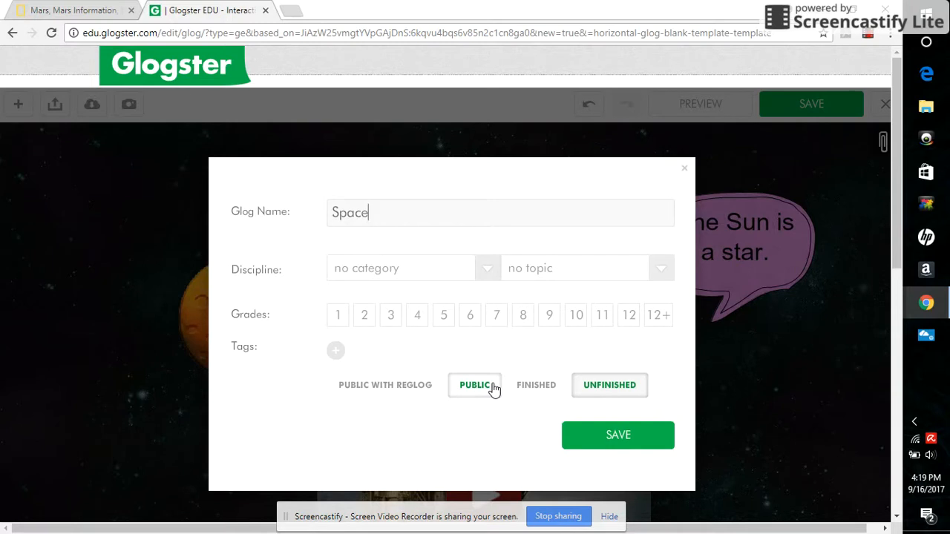
pyautogui.click(545, 394)
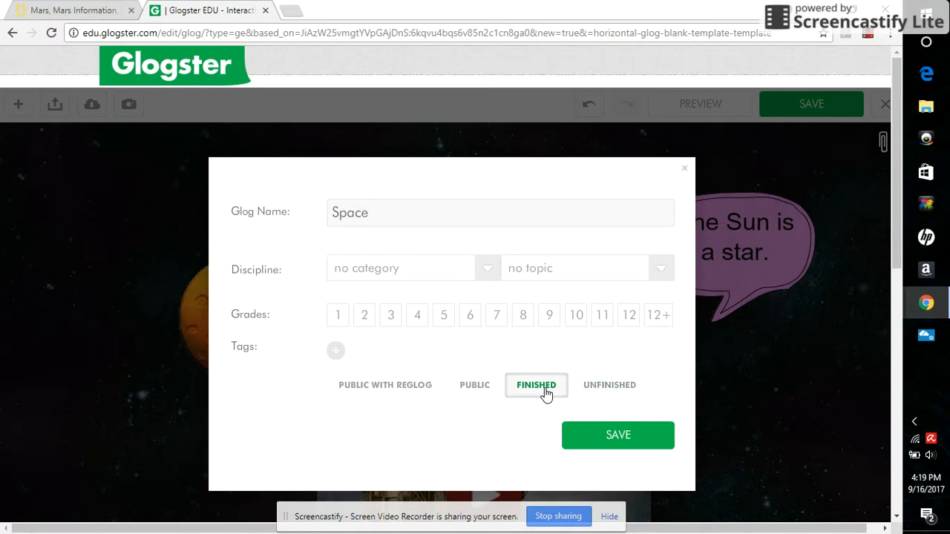
pyautogui.click(617, 448)
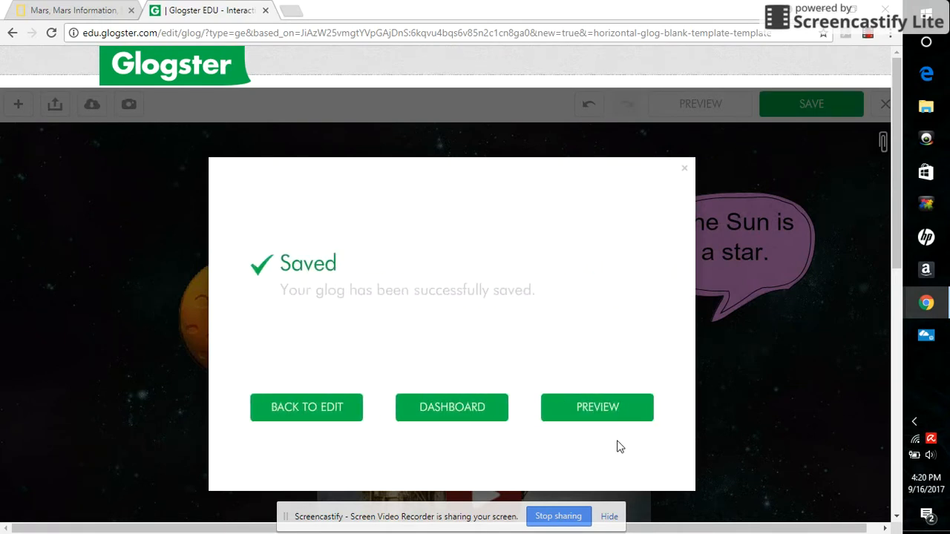
# Leave the editor for the dashboard and browse the featured glogs in Glogpedia
pyautogui.click(446, 417)
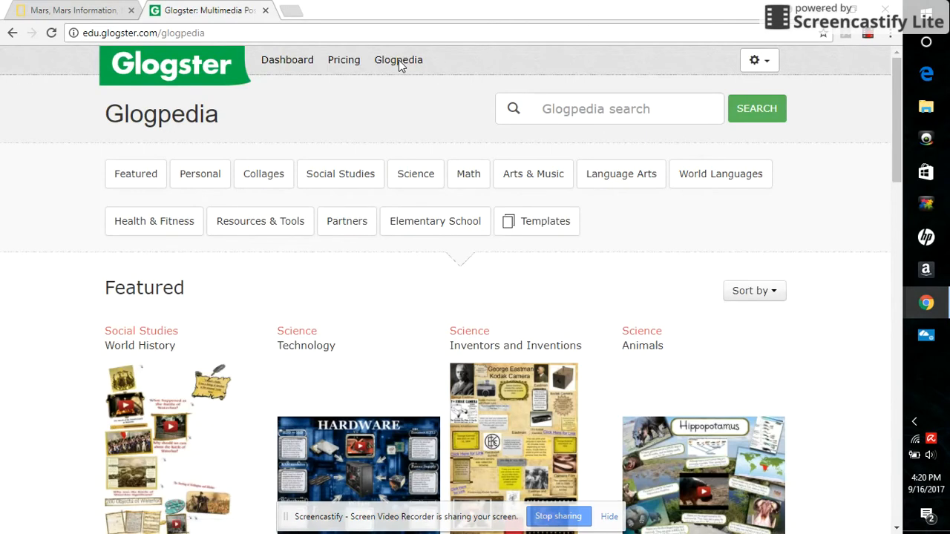
pyautogui.moveTo(895, 104); pyautogui.dragTo(900, 308)
pyautogui.moveTo(897, 315); pyautogui.dragTo(883, 135)
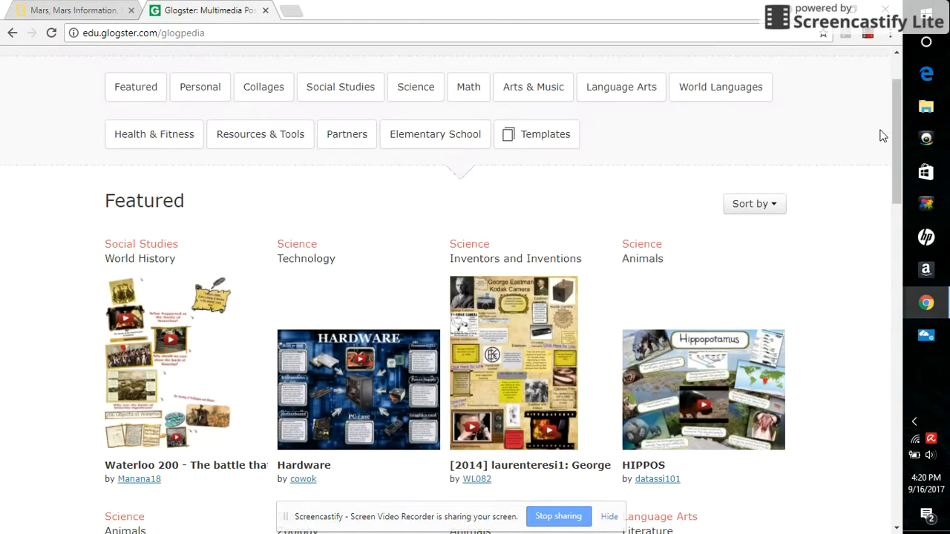